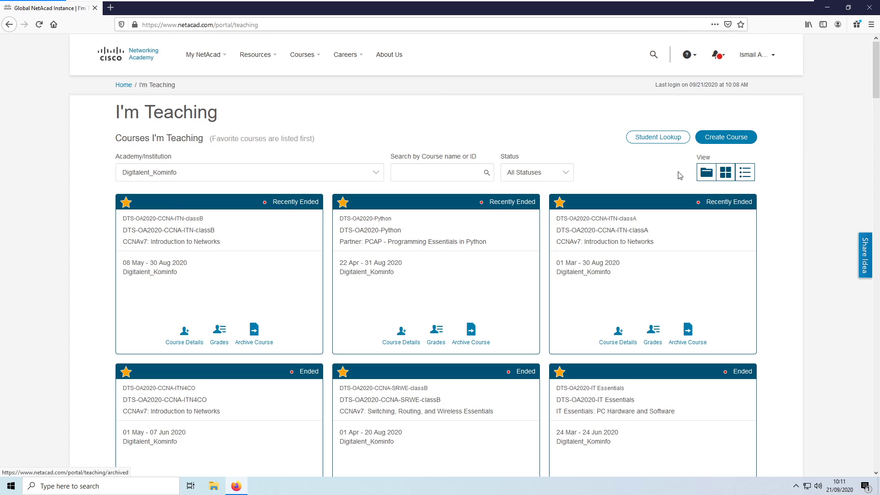
Start creating a new course and review the available academy and course language choices
{"action": "left_click", "coordinate": [720, 139]}
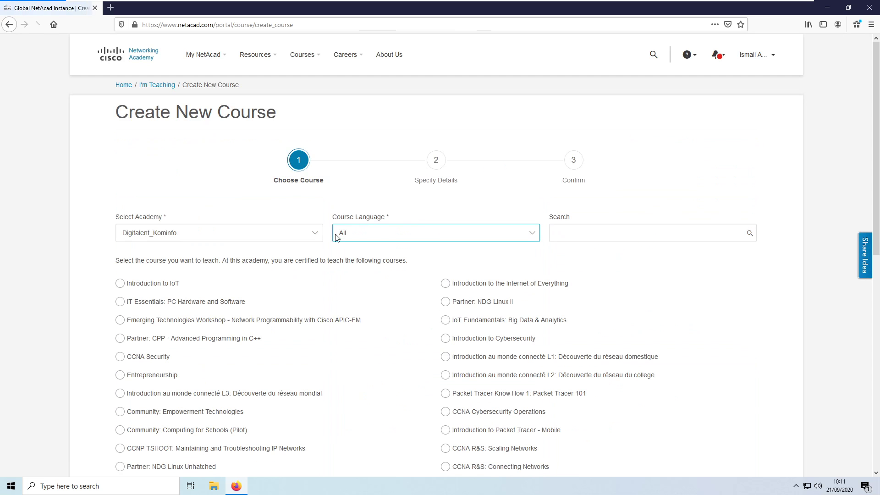
{"action": "left_click", "coordinate": [310, 234]}
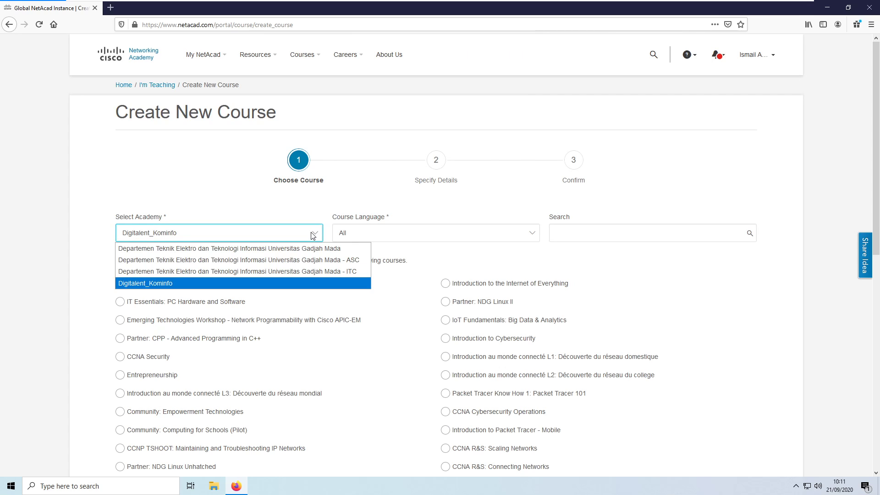
{"action": "left_click", "coordinate": [313, 235]}
{"action": "left_click", "coordinate": [538, 234]}
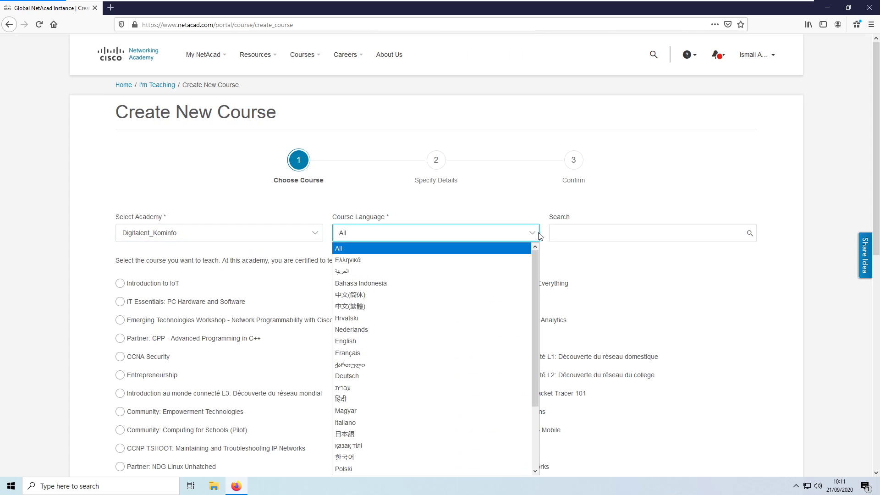
{"action": "left_click", "coordinate": [535, 233]}
Choose the CCNAv7: Introduction to Networks course and continue to its details
{"action": "scroll", "coordinate": [683, 265], "scroll_direction": "down", "scroll_amount": 7}
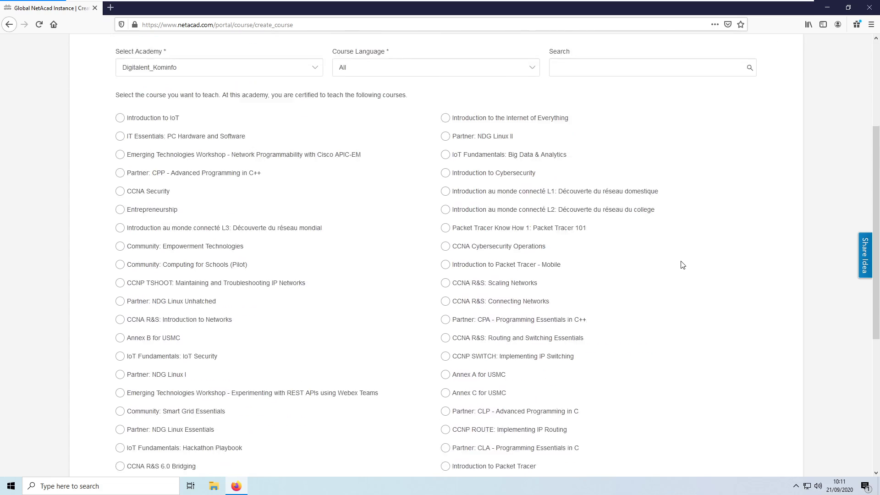
{"action": "scroll", "coordinate": [682, 264], "scroll_direction": "down", "scroll_amount": 1}
{"action": "scroll", "coordinate": [674, 269], "scroll_direction": "up", "scroll_amount": 6}
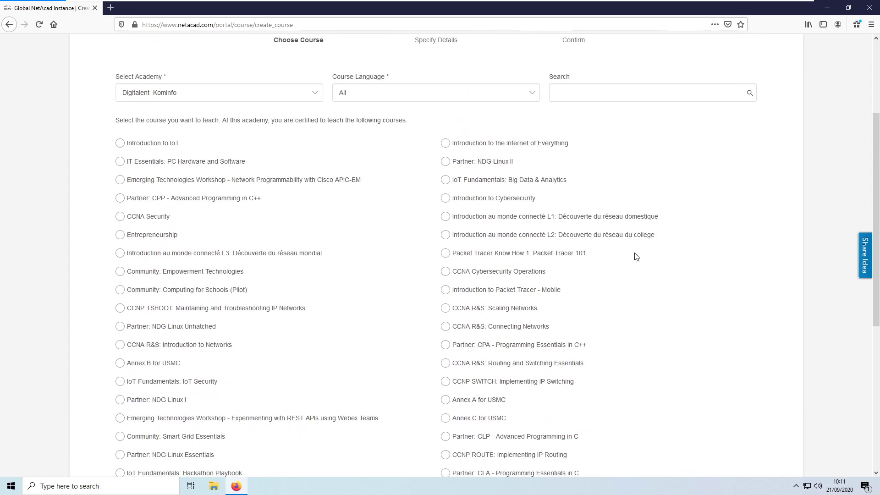
{"action": "scroll", "coordinate": [610, 248], "scroll_direction": "down", "scroll_amount": 4}
{"action": "scroll", "coordinate": [590, 242], "scroll_direction": "down", "scroll_amount": 3}
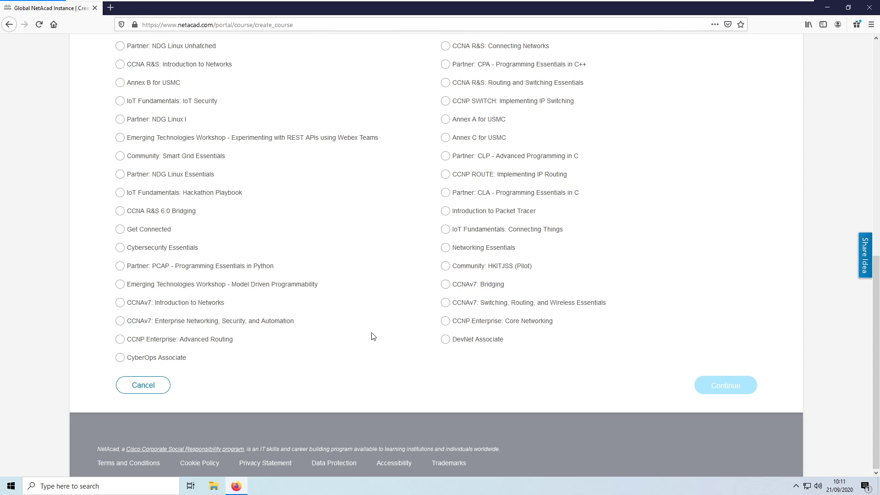
{"action": "left_click", "coordinate": [199, 303]}
{"action": "left_click", "coordinate": [738, 386]}
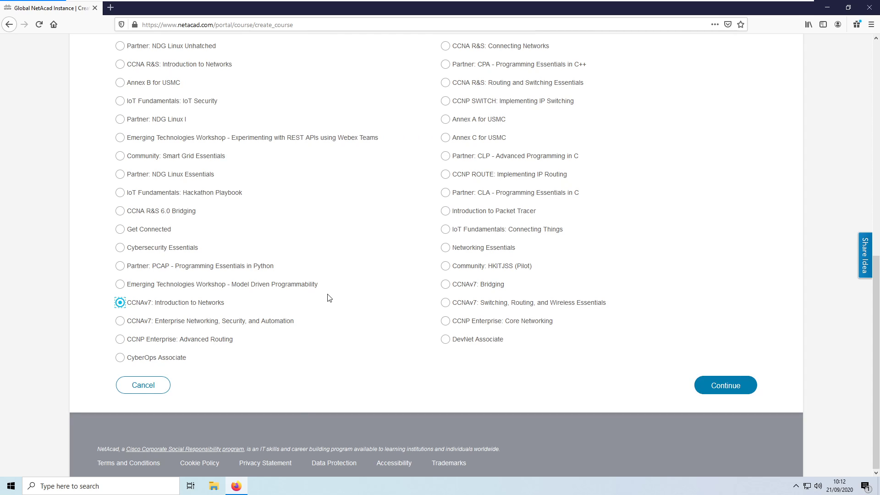
Set the course's language and version to English - 7.01
{"action": "left_click", "coordinate": [238, 309]}
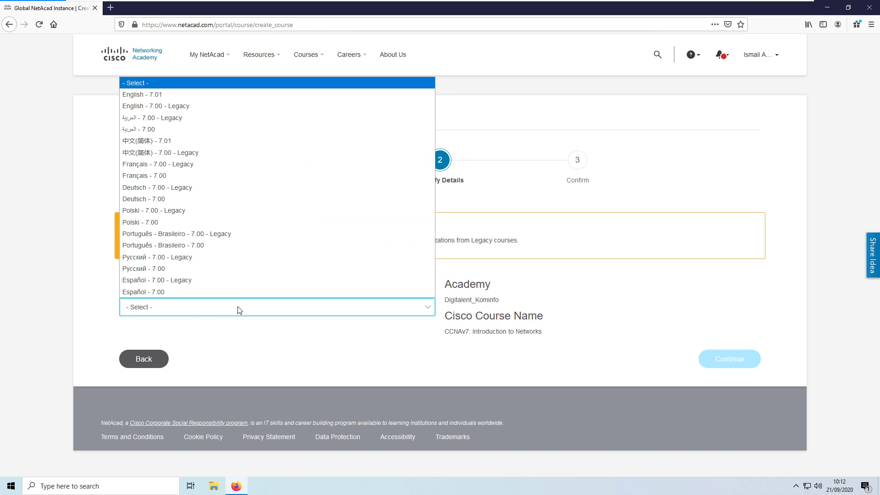
{"action": "left_click", "coordinate": [238, 308]}
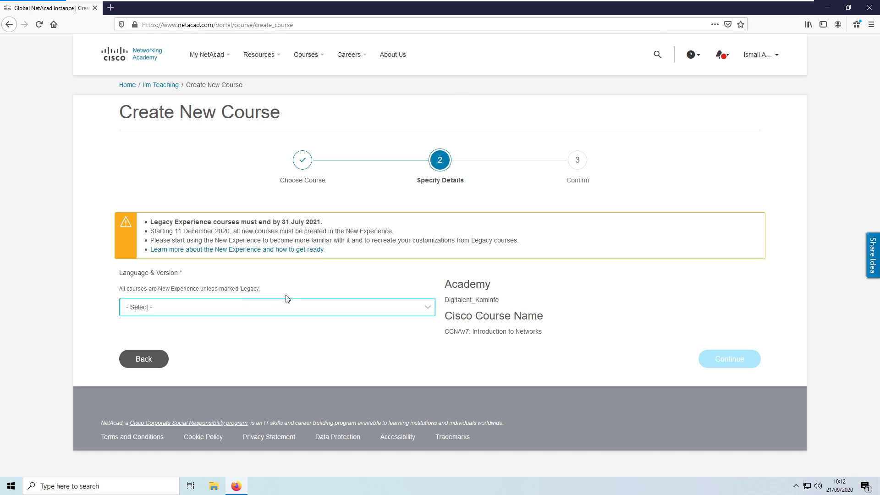
{"action": "left_click", "coordinate": [282, 307]}
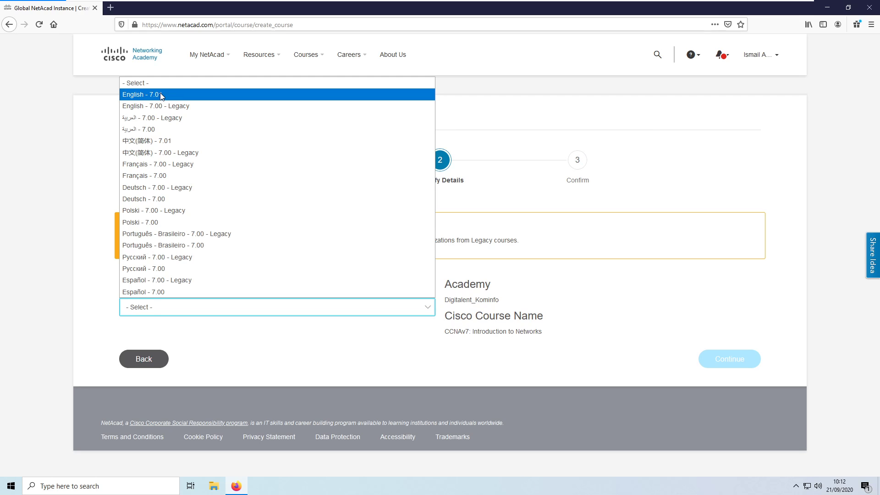
{"action": "left_click", "coordinate": [185, 97]}
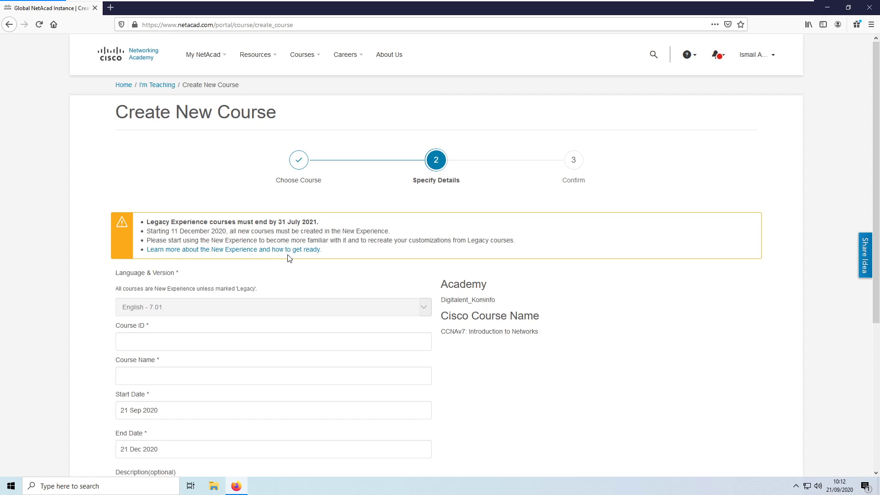
Enter CCNA-IntroToNetwork-0920 as the course ID
{"action": "scroll", "coordinate": [291, 257], "scroll_direction": "down", "scroll_amount": 2}
{"action": "left_click", "coordinate": [216, 249]}
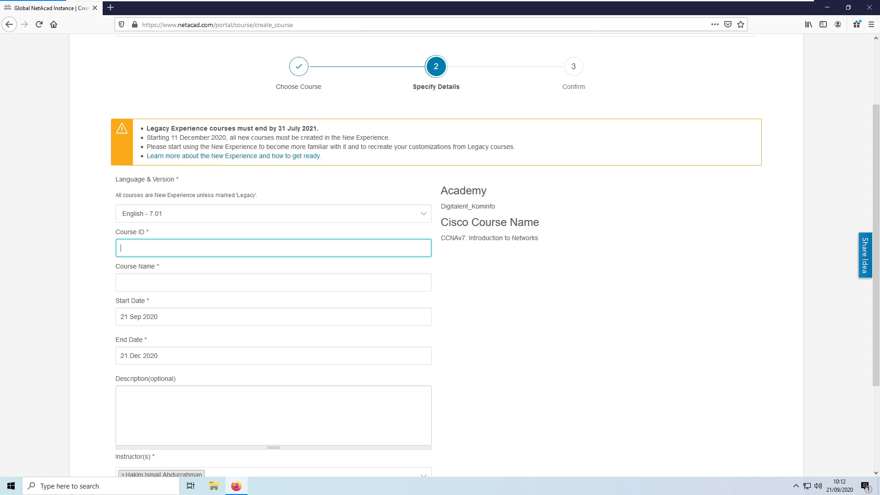
{"action": "type", "text": "CCNA-IntroToNetwork"}
{"action": "type", "text": "-0920"}
Copy the course ID into the course name field
{"action": "key", "text": "ctrl+a"}
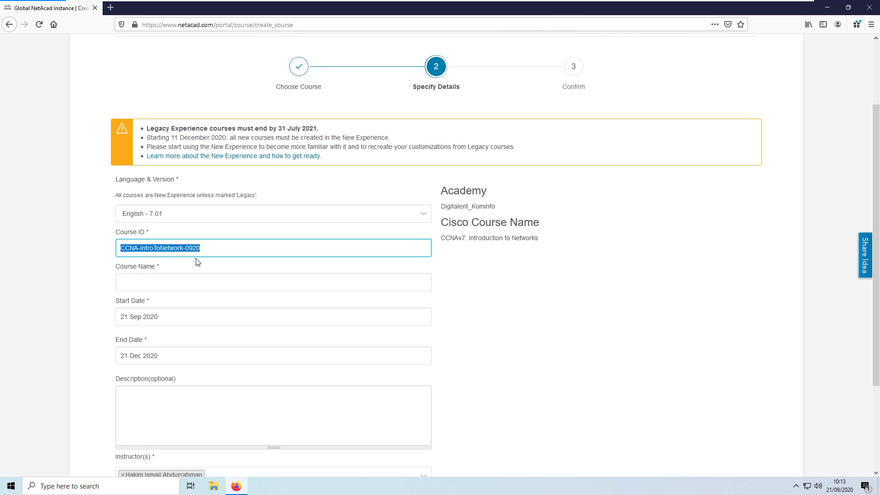
{"action": "key", "text": "Tab"}
{"action": "key", "text": "shift+Tab"}
{"action": "key", "text": "ctrl+c"}
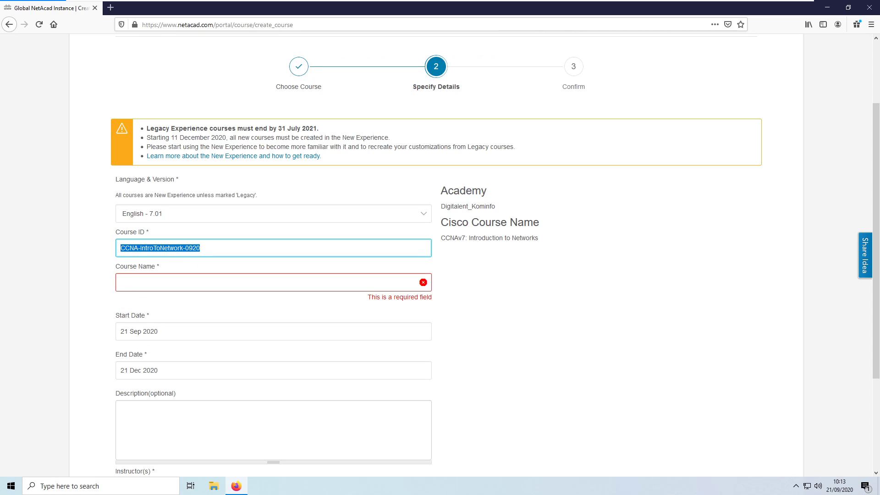
{"action": "key", "text": "Tab"}
{"action": "key", "text": "ctrl+v"}
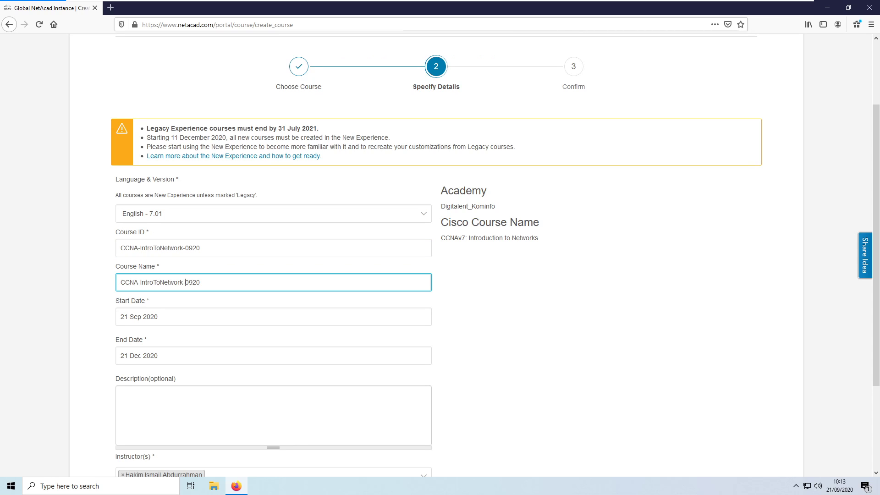
Replace the course name with "CCNA Introduction to Network - Kelas Fresh Graduate Academy"
{"action": "left_click_drag", "start_coordinate": [201, 282], "coordinate": [120, 282]}
{"action": "left_click", "coordinate": [185, 282]}
{"action": "left_click_drag", "start_coordinate": [201, 282], "coordinate": [121, 283]}
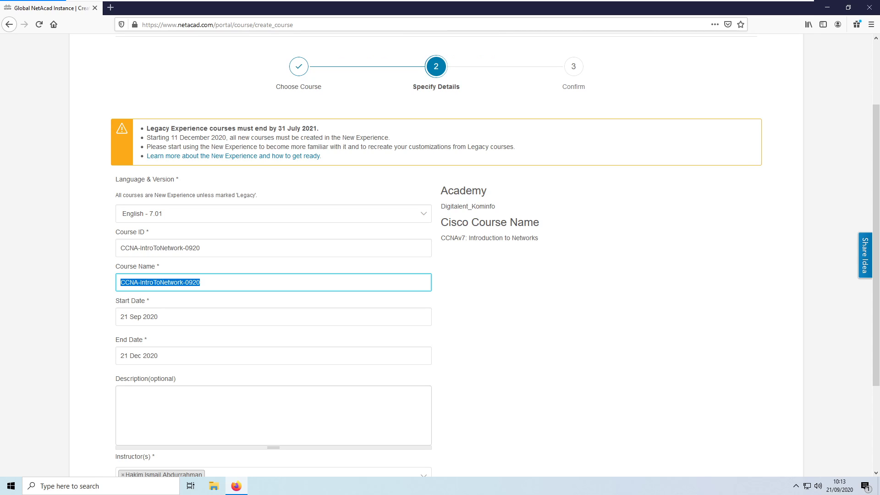
{"action": "type", "text": "CCNA"}
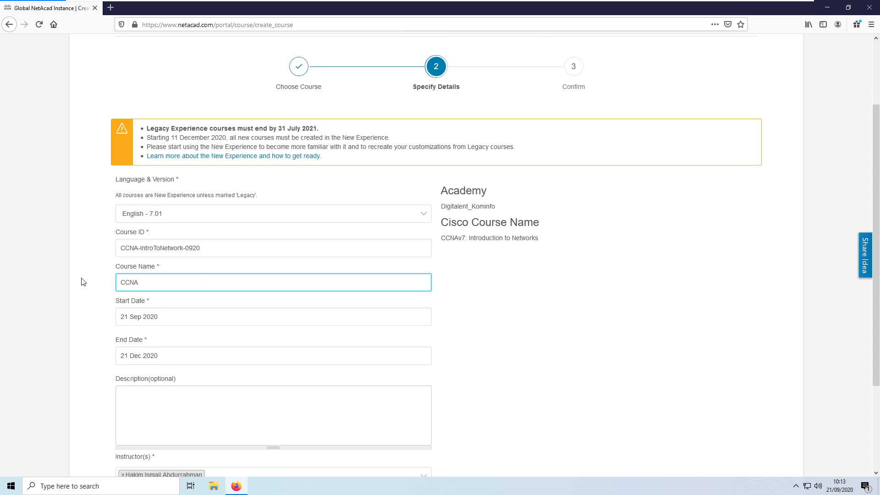
{"action": "type", "text": " Introduction to Network - Kelas Fresh Graduate"}
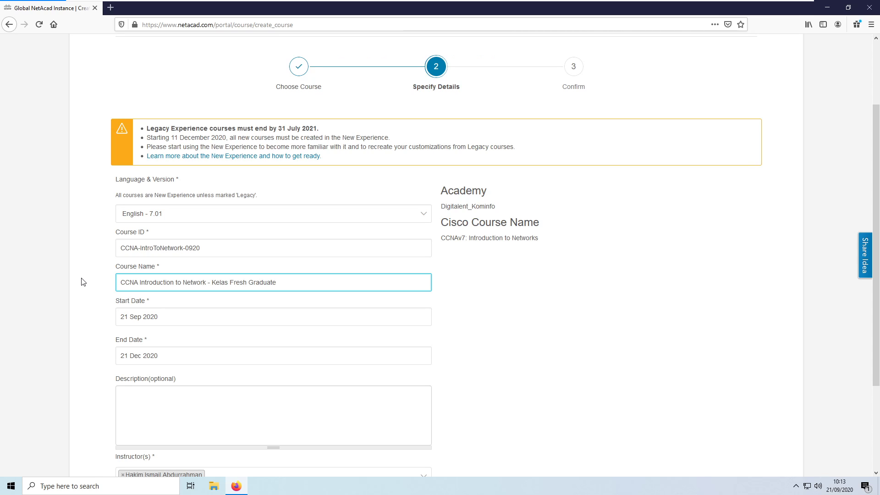
{"action": "type", "text": " Academy"}
{"action": "key", "text": "Tab"}
{"action": "left_click", "coordinate": [211, 282]}
Insert FGA before the date part of the course ID so it reads CCNA-IntroToNetwork-FGA-0920
{"action": "left_click", "coordinate": [184, 248]}
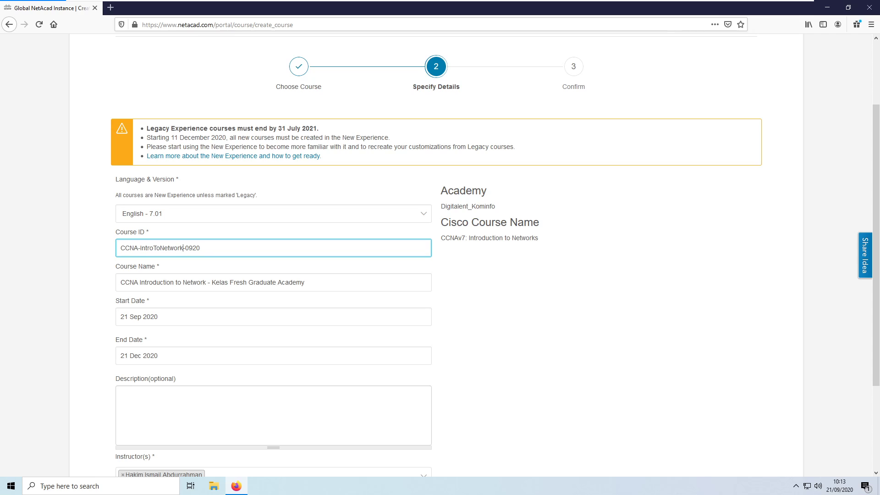
{"action": "type", "text": "-FGA-"}
{"action": "double_click", "coordinate": [191, 248]}
{"action": "left_click", "coordinate": [200, 248]}
Review the selectable dates in the course's end date calendar
{"action": "scroll", "coordinate": [177, 252], "scroll_direction": "down", "scroll_amount": 2}
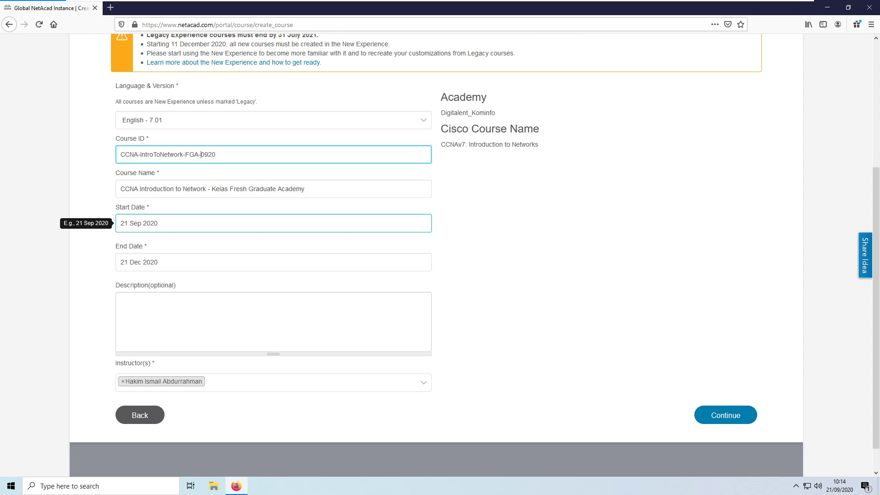
{"action": "left_click", "coordinate": [158, 263]}
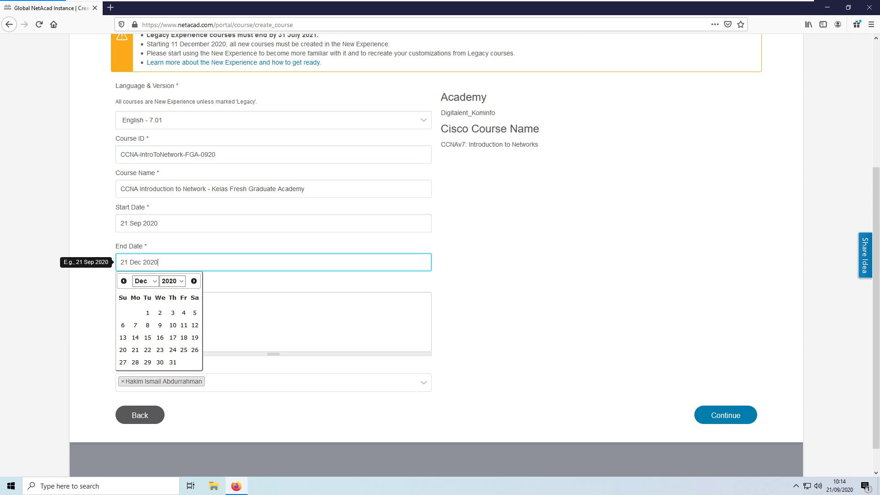
{"action": "left_click", "coordinate": [123, 282]}
{"action": "left_click", "coordinate": [193, 282]}
{"action": "left_click", "coordinate": [247, 288]}
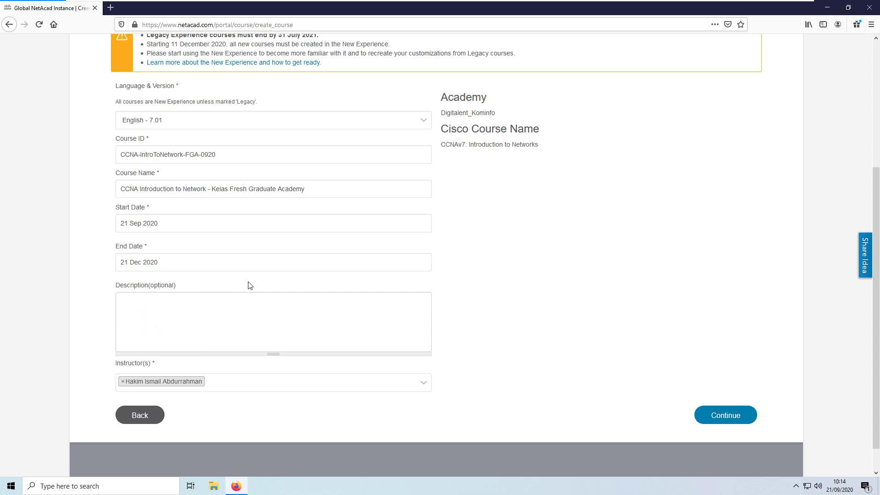
{"action": "left_click", "coordinate": [233, 264]}
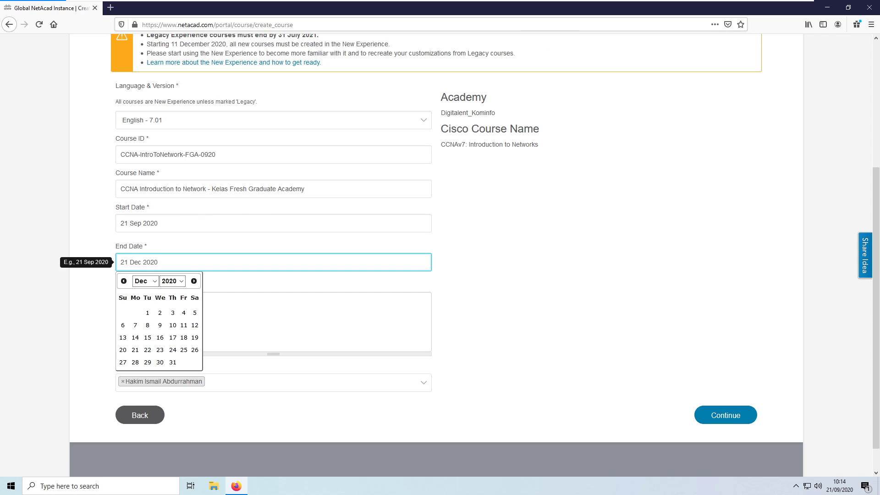
{"action": "left_click", "coordinate": [261, 285]}
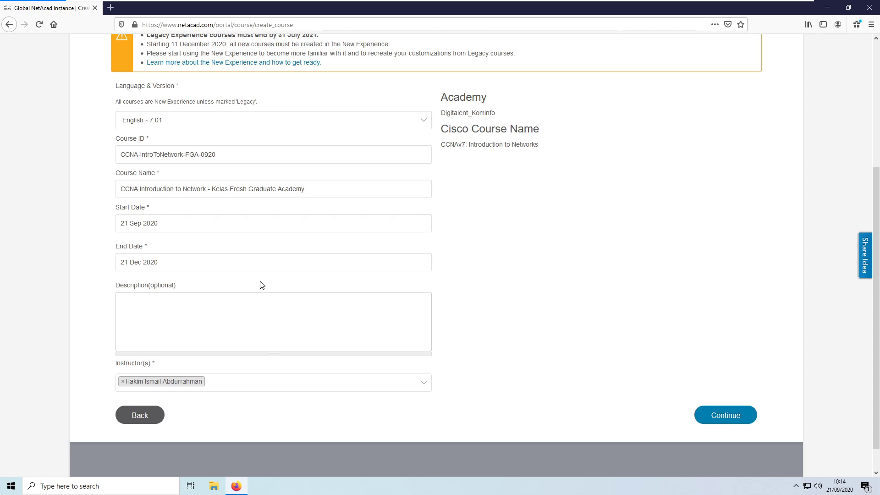
{"action": "key", "text": "Tab"}
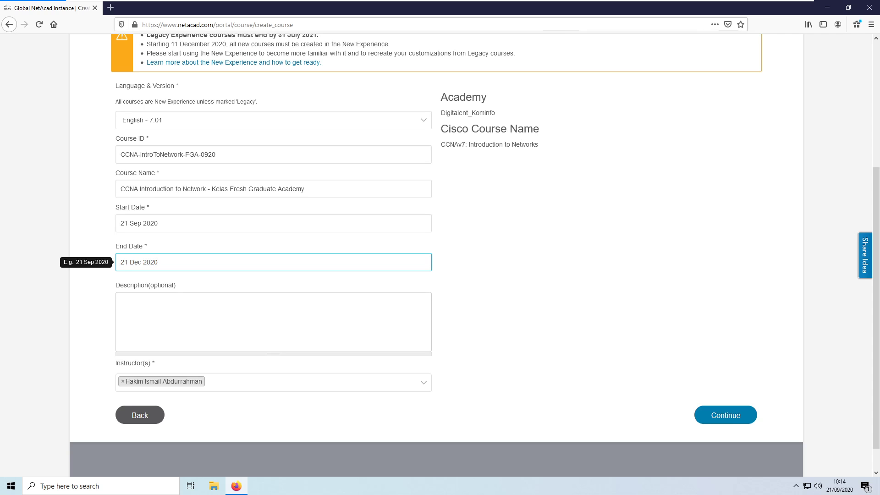
Enter the course description "Ini adalah kelas CCNA Introduction to Network Fresh Graduate Academy"
{"action": "left_click", "coordinate": [273, 321]}
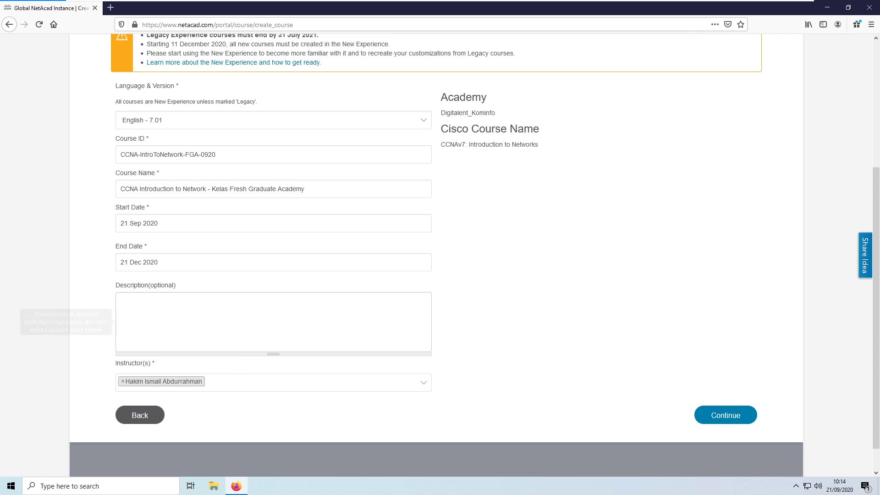
{"action": "type", "text": "Ini ad"}
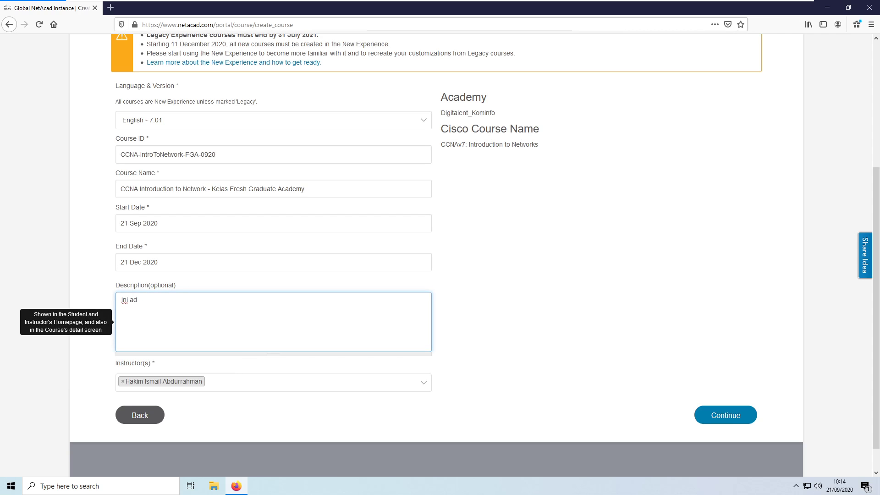
{"action": "type", "text": "alah kelas CCNA Introduction to N"}
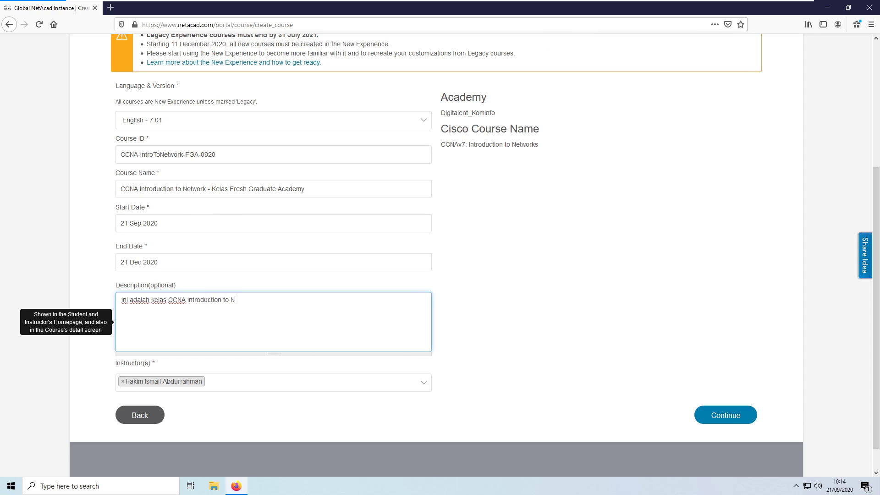
{"action": "type", "text": "etwork Fresh Graduate Academy"}
{"action": "left_click", "coordinate": [503, 379]}
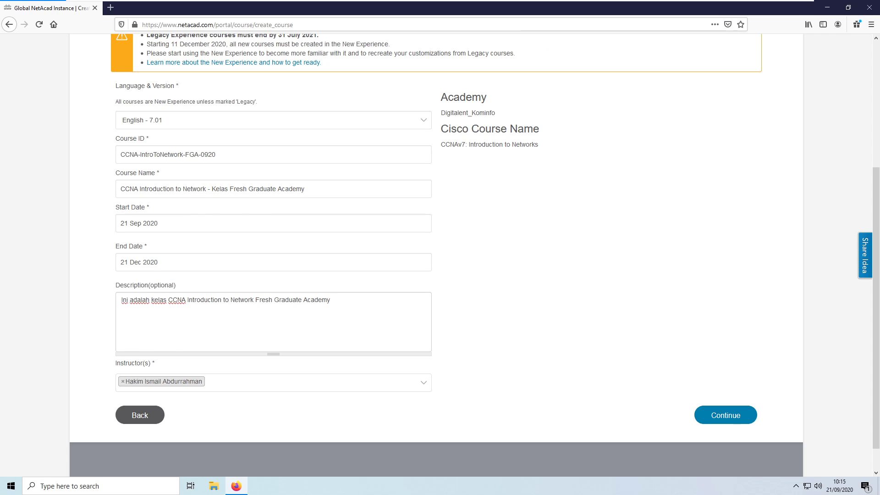
Continue to the course confirmation, save the course as a draft and check its status
{"action": "left_click", "coordinate": [722, 415]}
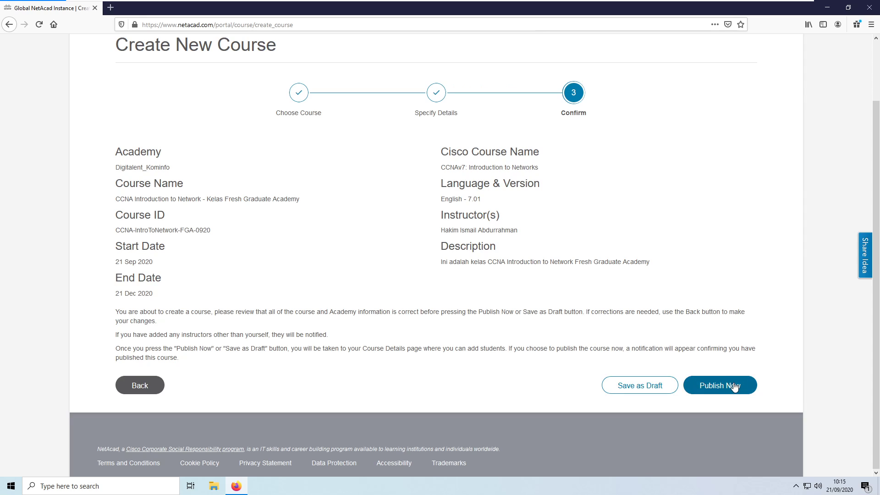
{"action": "left_click", "coordinate": [639, 389]}
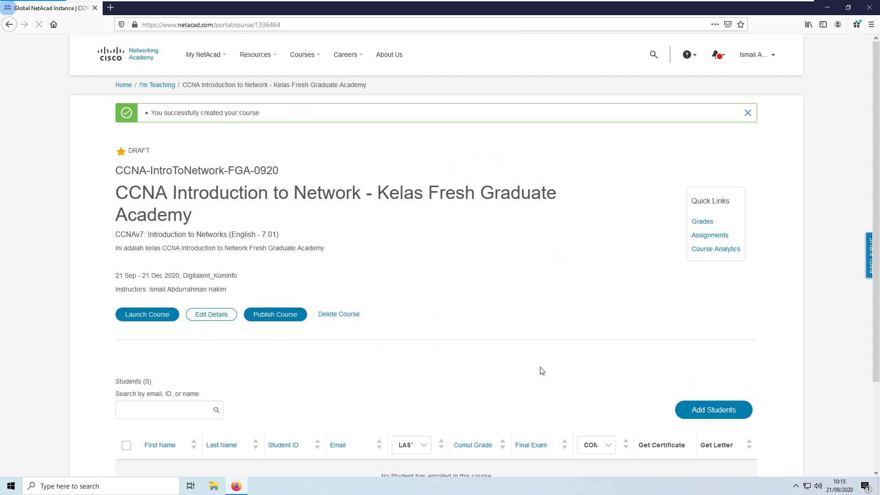
{"action": "scroll", "coordinate": [310, 318], "scroll_direction": "down", "scroll_amount": 3}
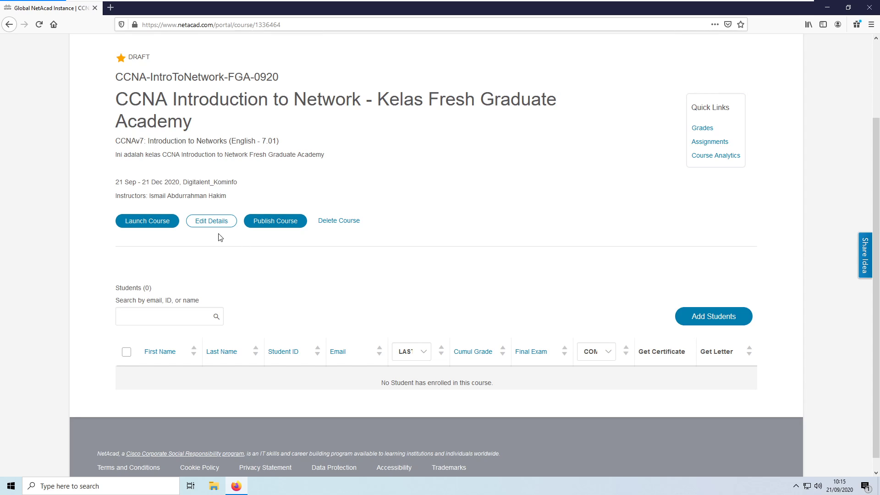
{"action": "left_click_drag", "start_coordinate": [151, 57], "coordinate": [128, 57]}
Open the form for adding a new individual student to the draft course
{"action": "left_click", "coordinate": [706, 313]}
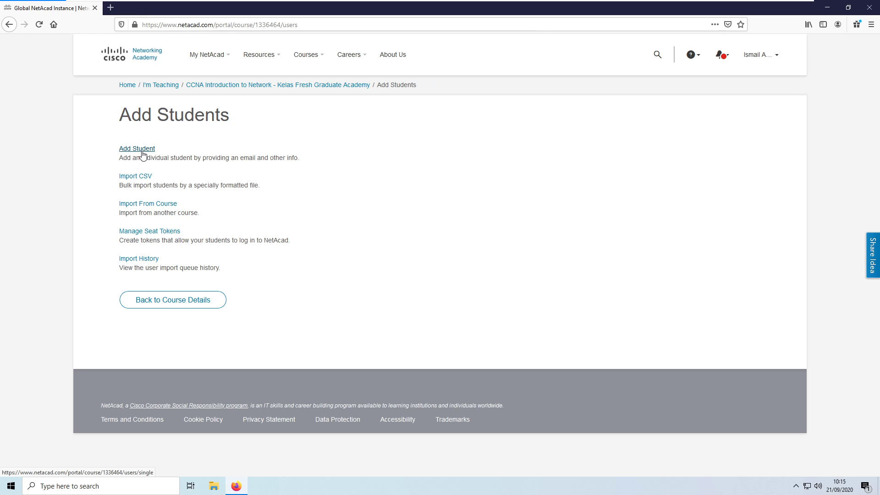
{"action": "left_click", "coordinate": [143, 154]}
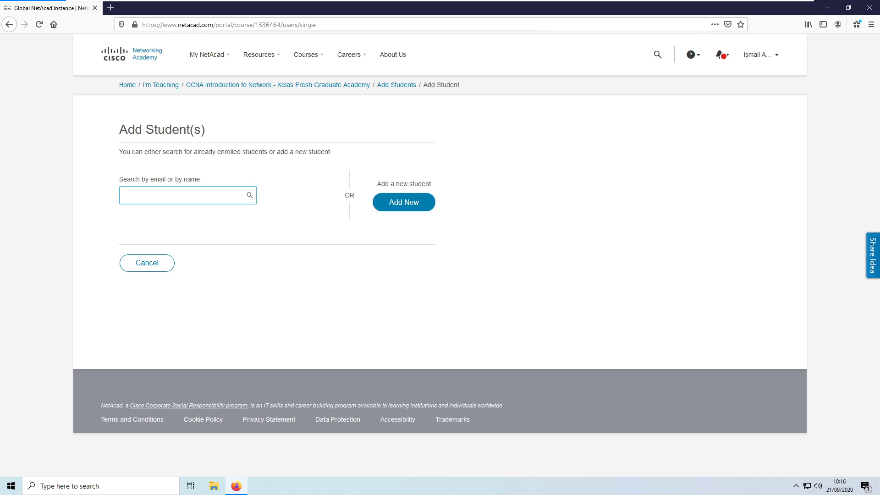
{"action": "left_click", "coordinate": [406, 202]}
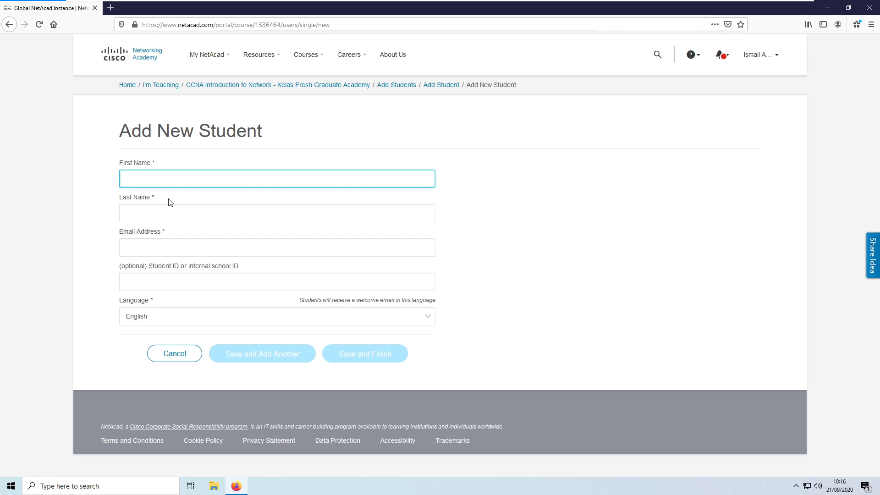
Examine the fields of the new student form, then cancel it and return to the options for adding students
{"action": "left_click", "coordinate": [170, 210]}
{"action": "left_click", "coordinate": [173, 264]}
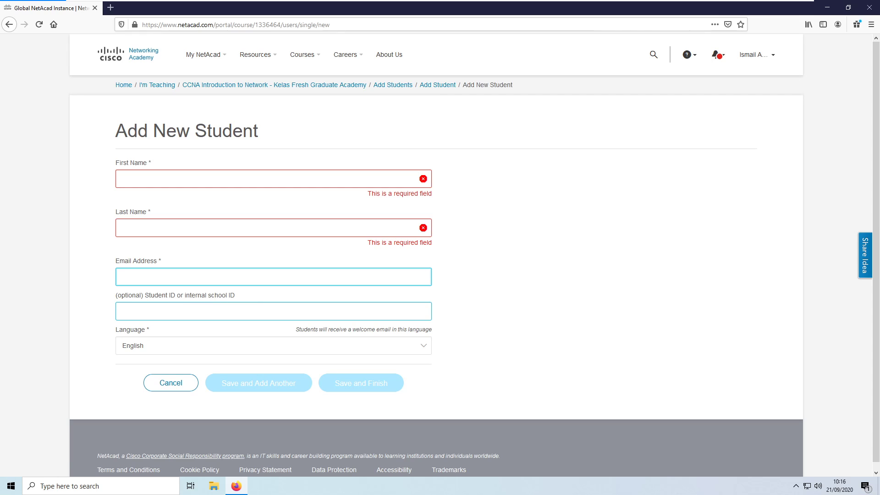
{"action": "left_click", "coordinate": [183, 311]}
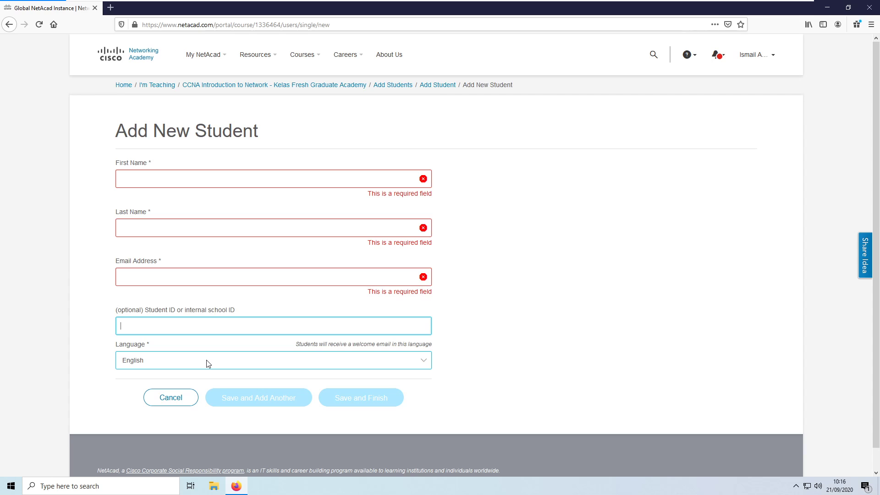
{"action": "left_click", "coordinate": [173, 398]}
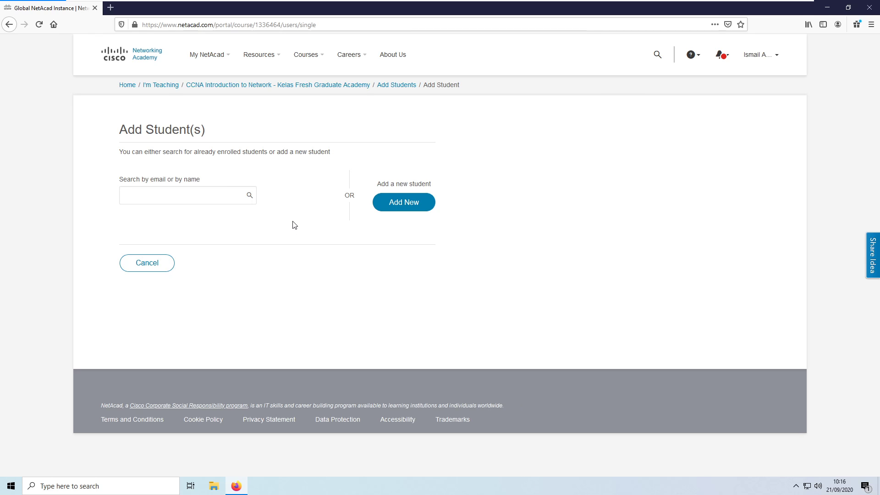
{"action": "left_click", "coordinate": [188, 196]}
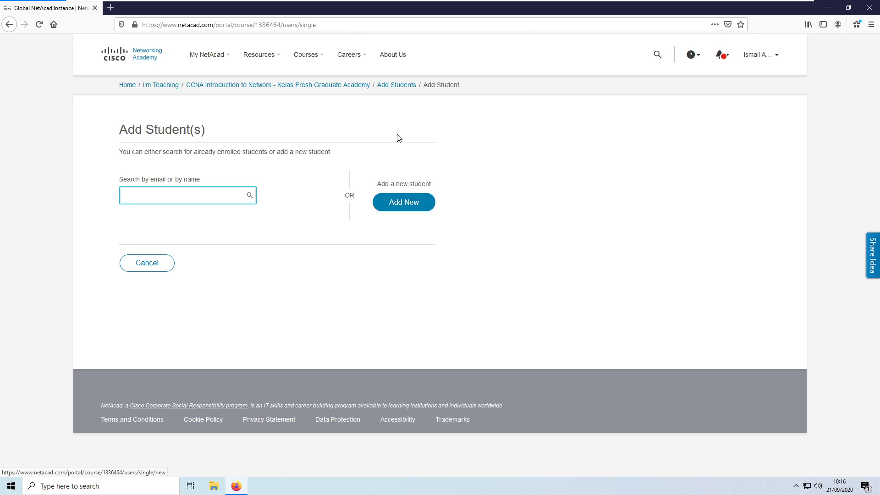
{"action": "left_click", "coordinate": [390, 89]}
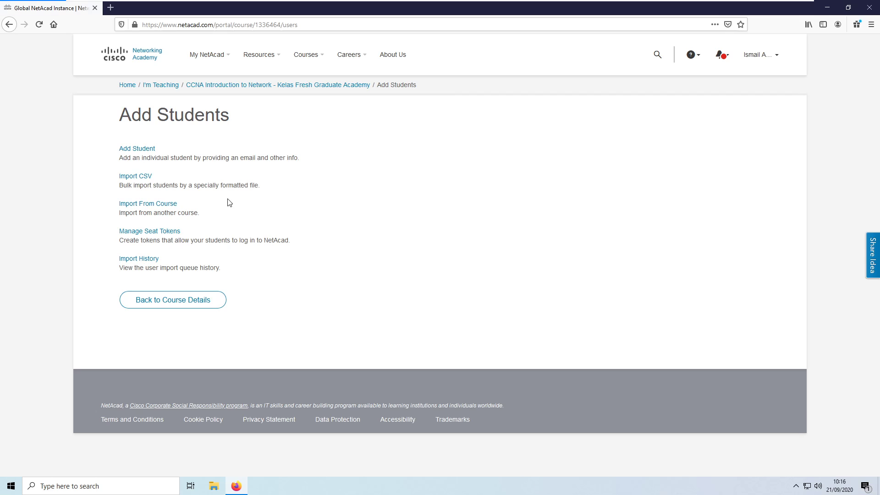
Open the CSV import for students and download the student CSV template sample.csv
{"action": "left_click", "coordinate": [142, 179]}
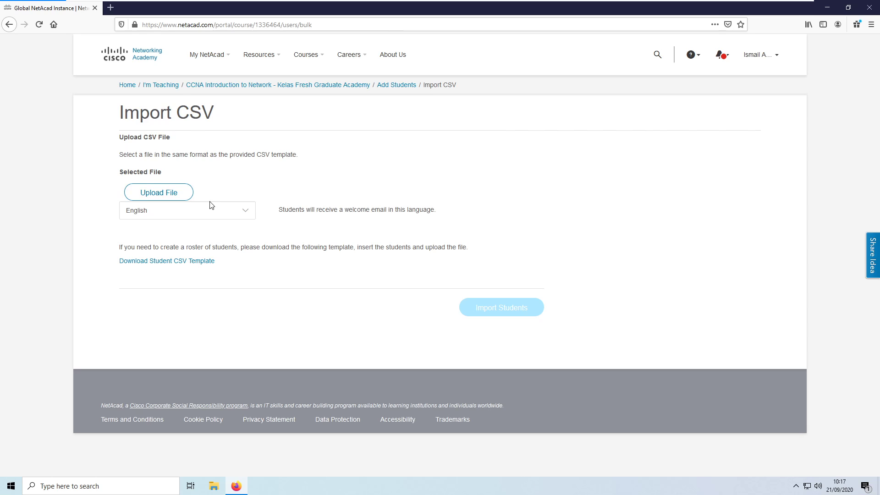
{"action": "left_click", "coordinate": [179, 260]}
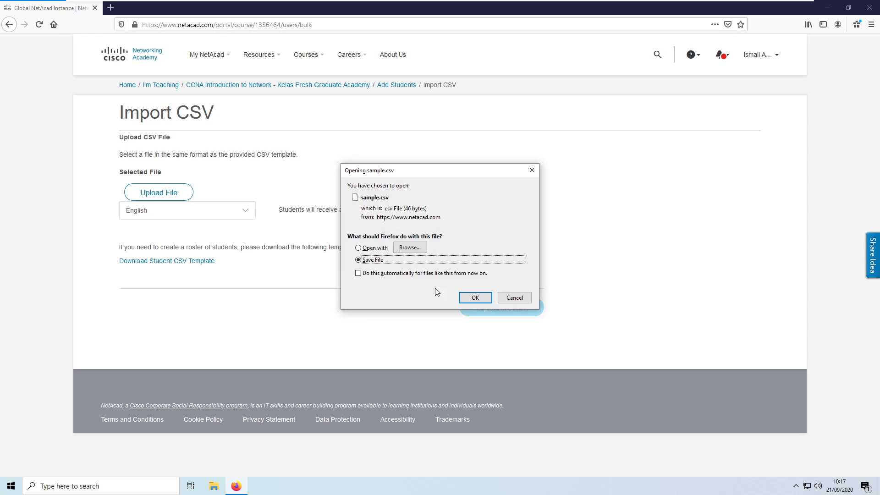
{"action": "left_click", "coordinate": [475, 299]}
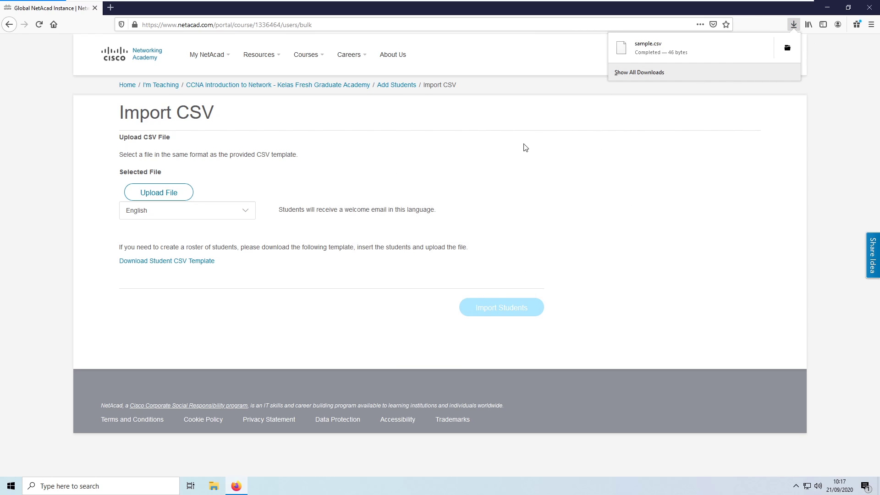
{"action": "right_click", "coordinate": [663, 48]}
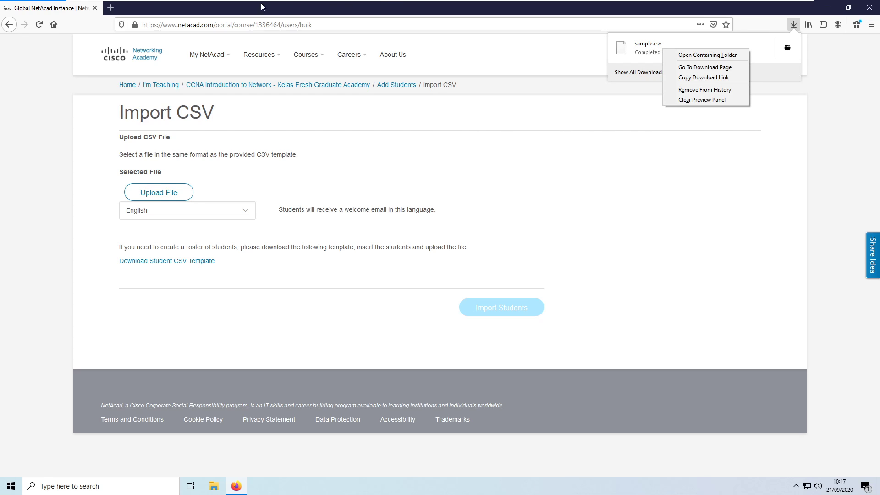
Search the web for "sheet" in a new browser tab and open Google Sheets for personal use
{"action": "left_click", "coordinate": [110, 7]}
{"action": "left_click", "coordinate": [110, 8]}
{"action": "left_click", "coordinate": [110, 7]}
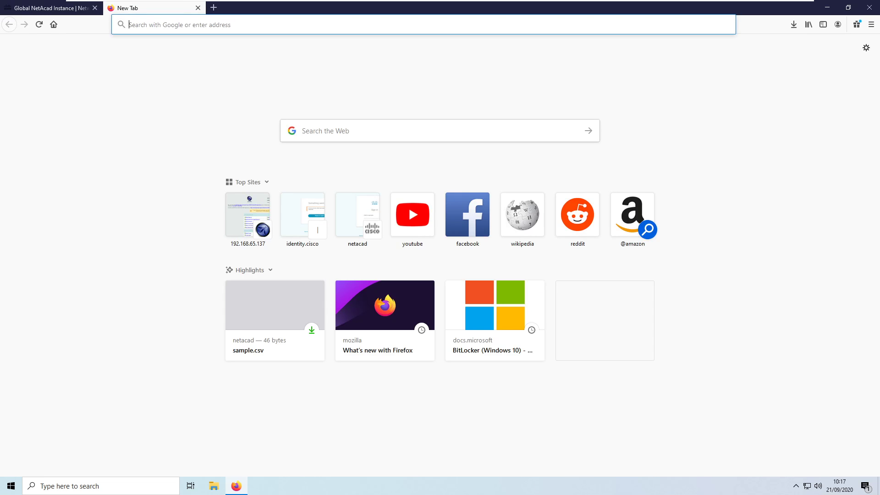
{"action": "type", "text": "sheet"}
{"action": "key", "text": "Return"}
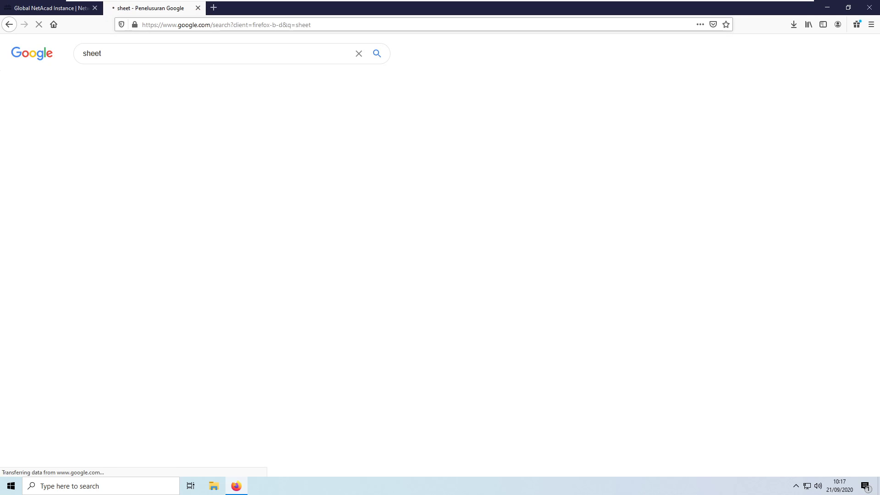
{"action": "left_click", "coordinate": [108, 121]}
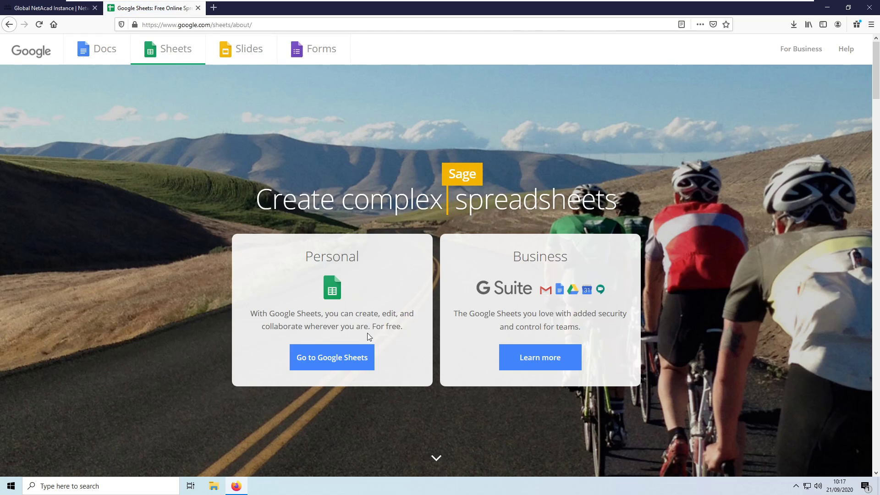
{"action": "left_click", "coordinate": [353, 359]}
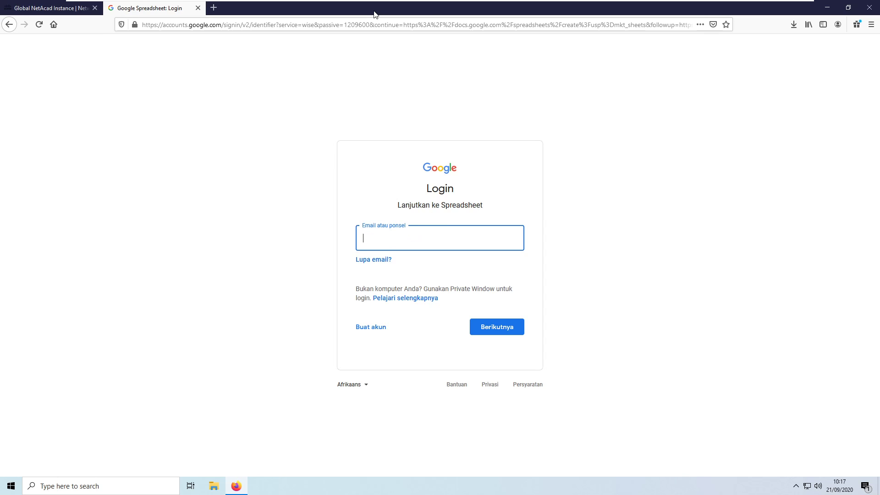
Switch back to Cisco Networking Academy and check the downloaded sample.csv in the browser's downloads
{"action": "left_click", "coordinate": [50, 7]}
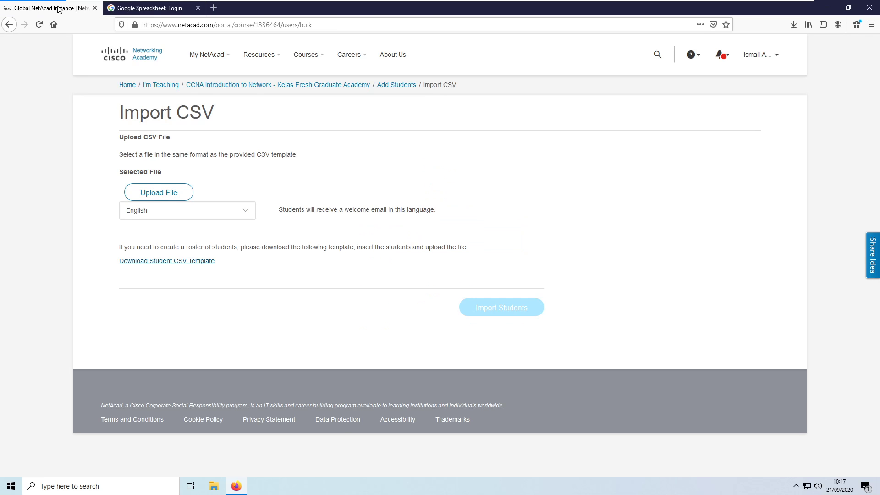
{"action": "mouse_move", "coordinate": [745, 59]}
{"action": "left_click", "coordinate": [795, 24]}
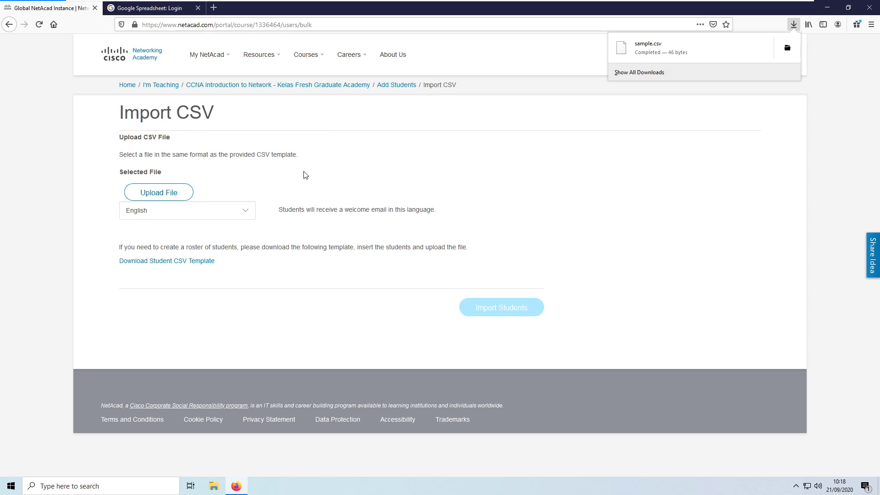
{"action": "left_click", "coordinate": [251, 183]}
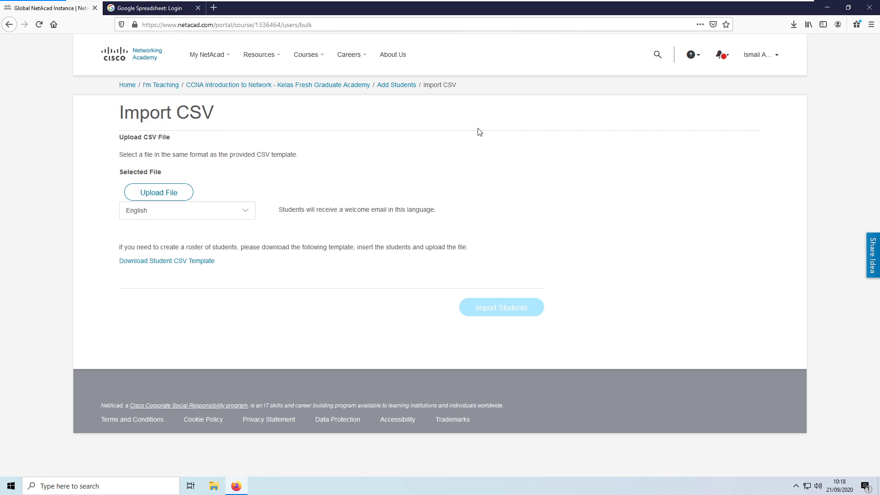
Review the courses available for importing students from another course, then return to the options for adding students
{"action": "left_click", "coordinate": [397, 86]}
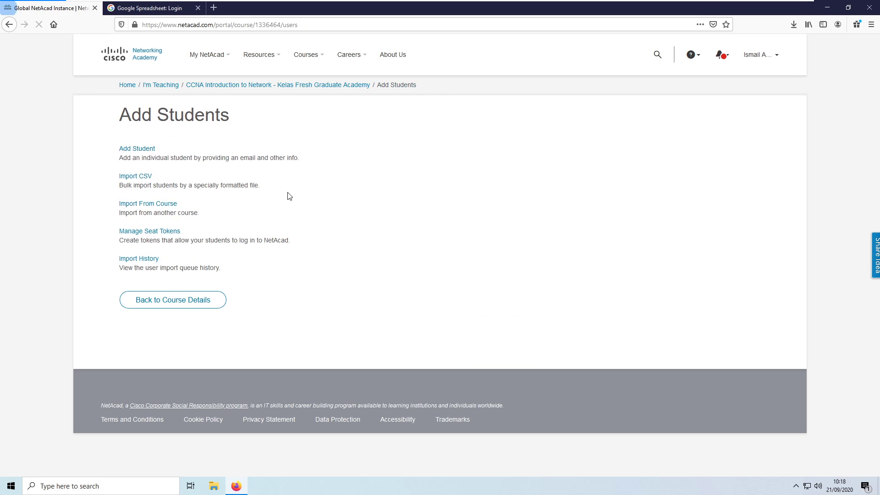
{"action": "left_click", "coordinate": [170, 206]}
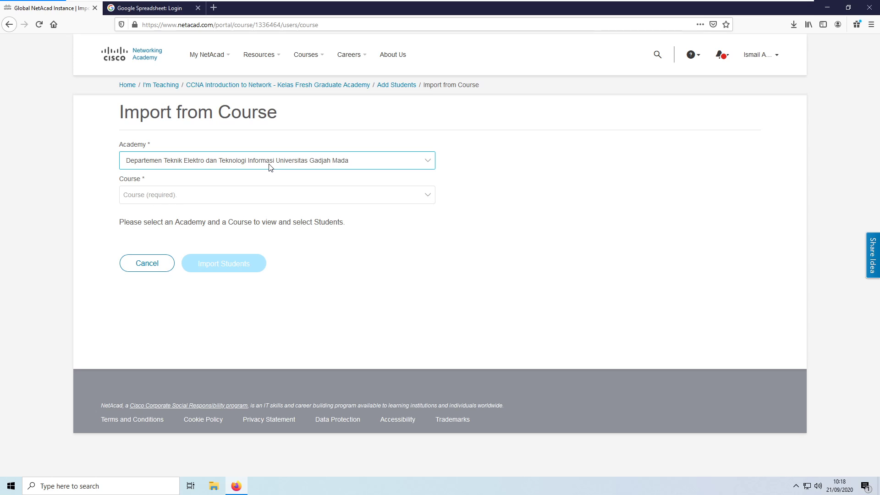
{"action": "left_click", "coordinate": [282, 197]}
{"action": "left_click", "coordinate": [281, 197]}
{"action": "left_click", "coordinate": [281, 197]}
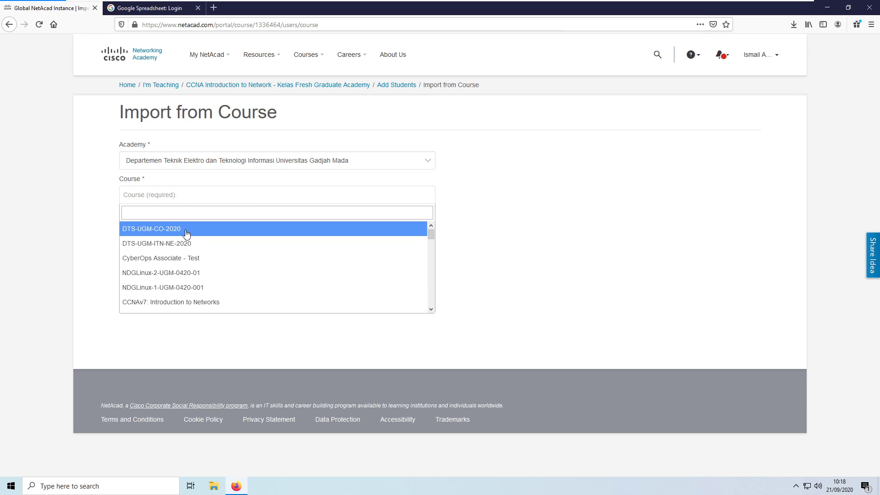
{"action": "left_click", "coordinate": [572, 162]}
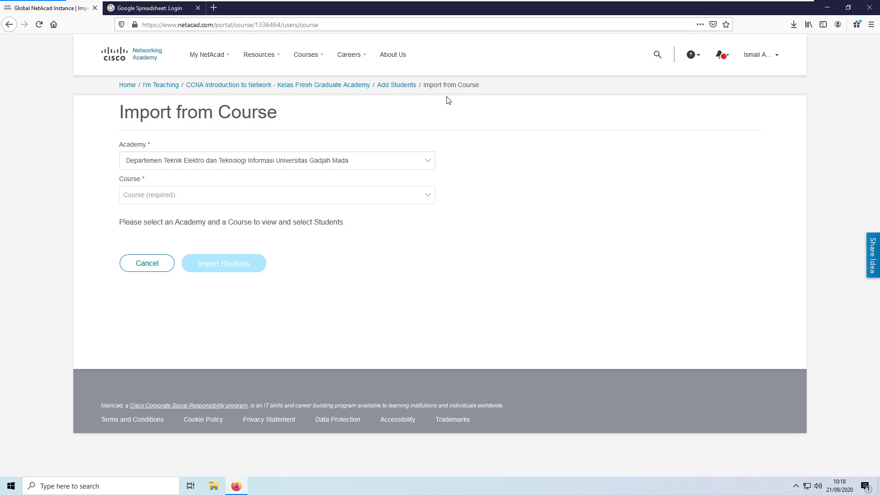
{"action": "left_click", "coordinate": [397, 85]}
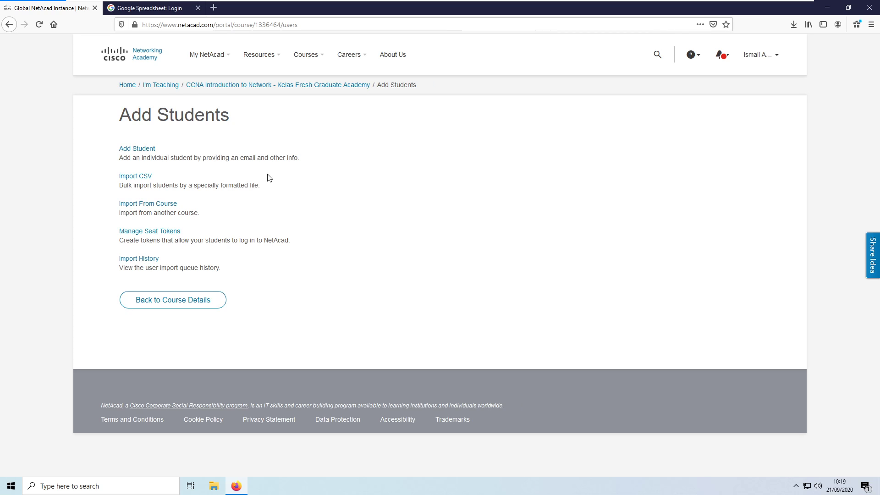
Open the seat token form, enter 7 as the number of seats and leave without adding tokens
{"action": "left_click", "coordinate": [164, 232]}
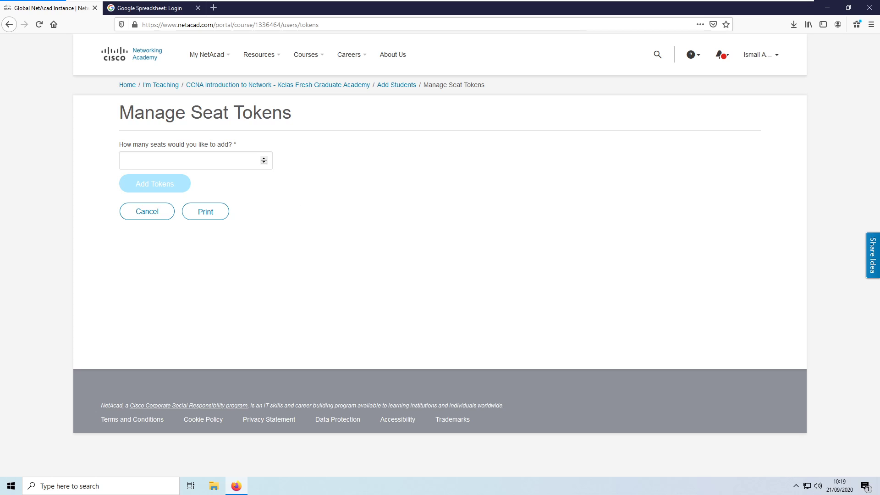
{"action": "left_click", "coordinate": [124, 160]}
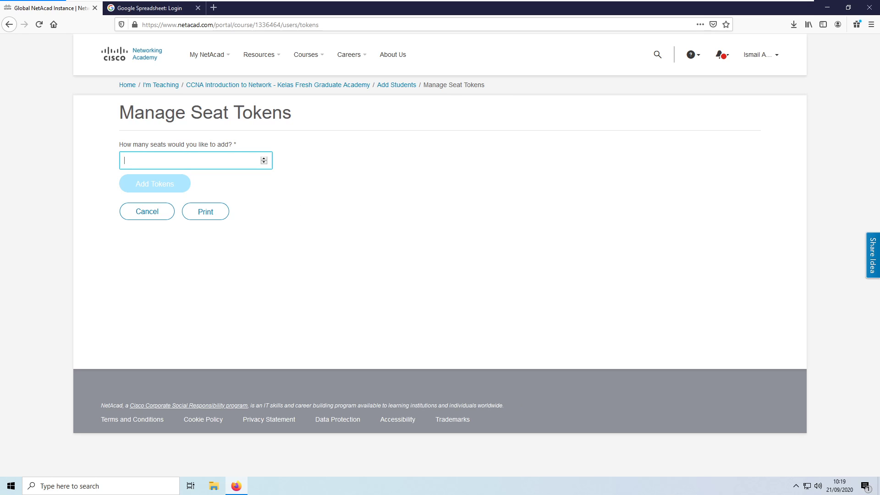
{"action": "type", "text": "7"}
{"action": "left_click", "coordinate": [401, 87]}
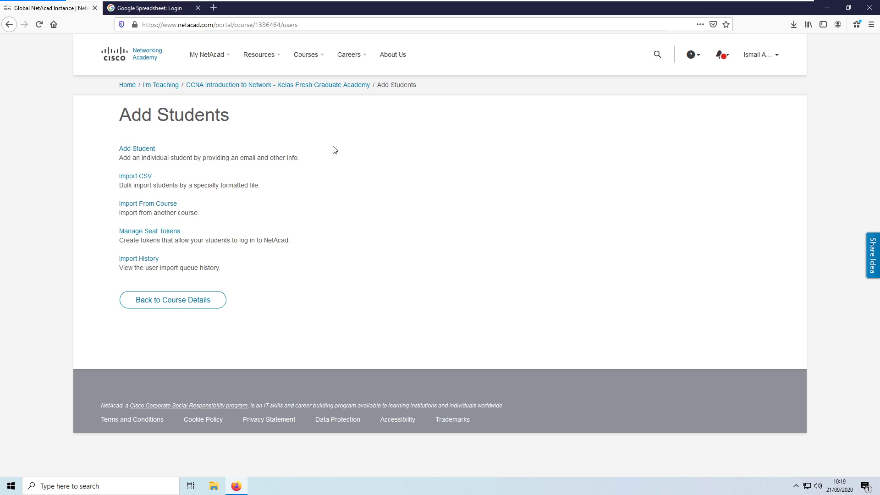
View the course's student import history and return to the course details
{"action": "left_click", "coordinate": [154, 259]}
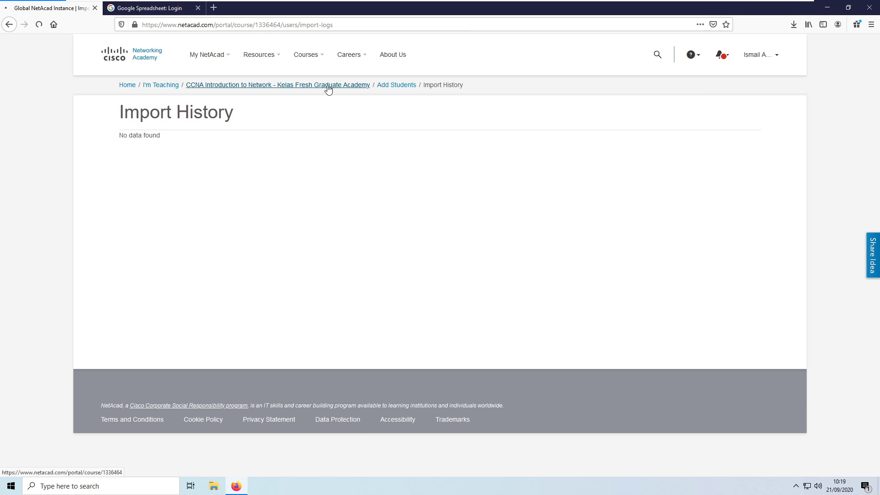
{"action": "left_click", "coordinate": [328, 88]}
{"action": "scroll", "coordinate": [348, 185], "scroll_direction": "down", "scroll_amount": 2}
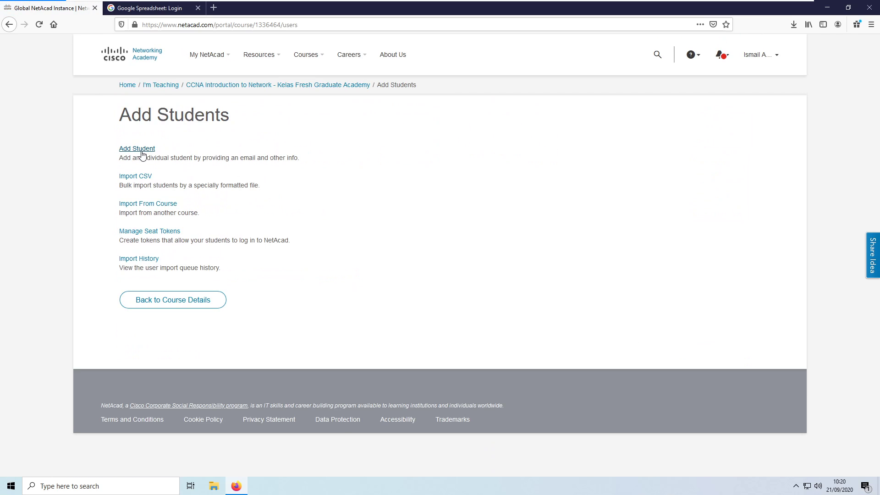
Open the page for adding an individual student and search the enrolled students for "test netacad"
{"action": "left_click", "coordinate": [139, 149]}
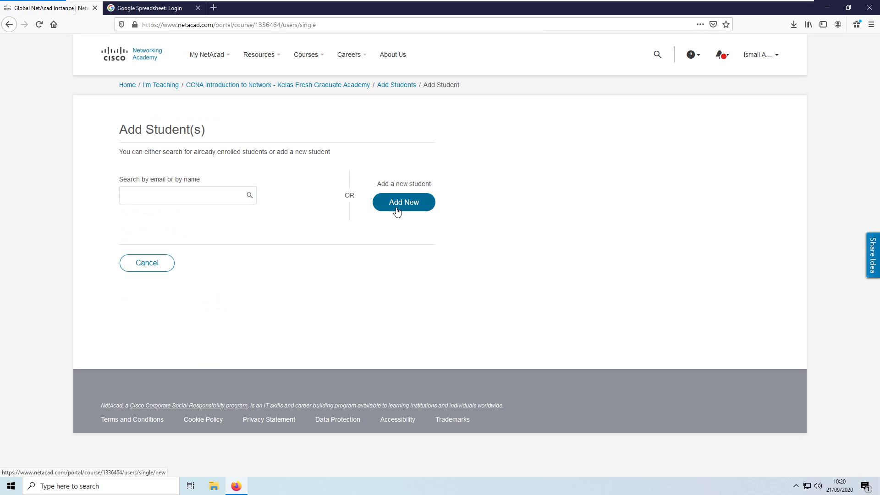
{"action": "left_click", "coordinate": [247, 196]}
{"action": "type", "text": "test"}
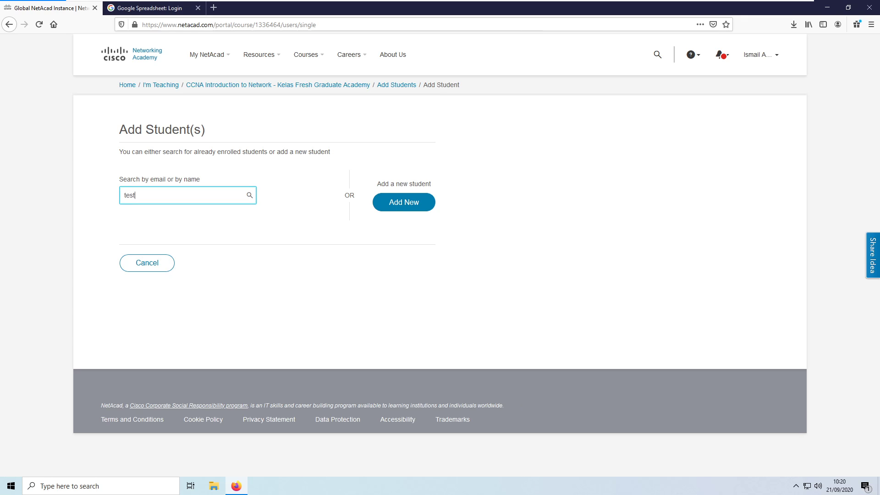
{"action": "type", "text": " netacad"}
{"action": "key", "text": "Return"}
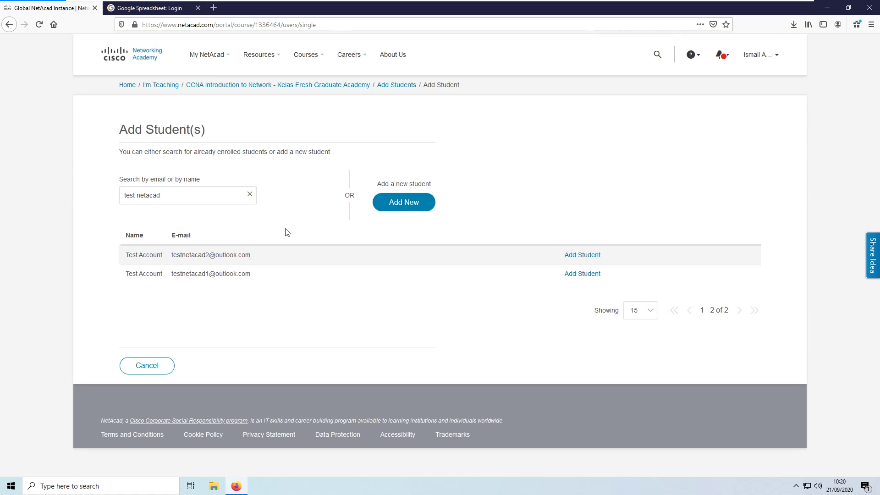
Add both matching test accounts from the search results to the course as students
{"action": "left_click", "coordinate": [582, 275]}
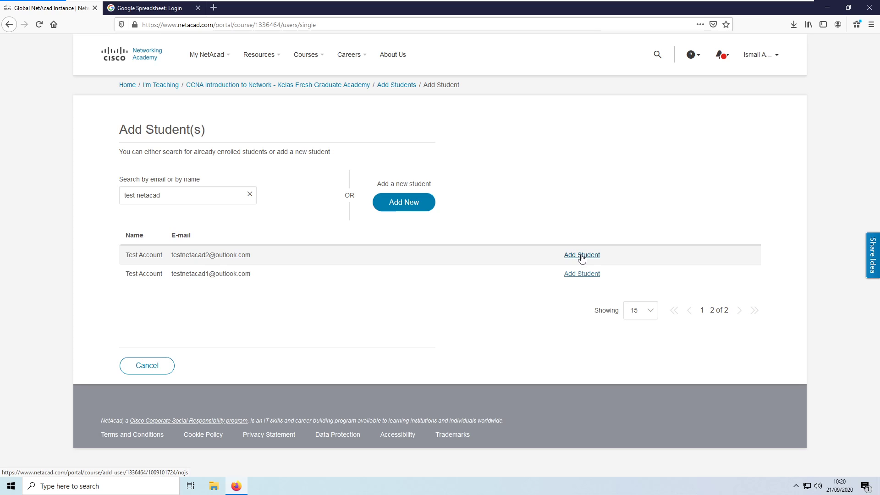
{"action": "left_click", "coordinate": [582, 257]}
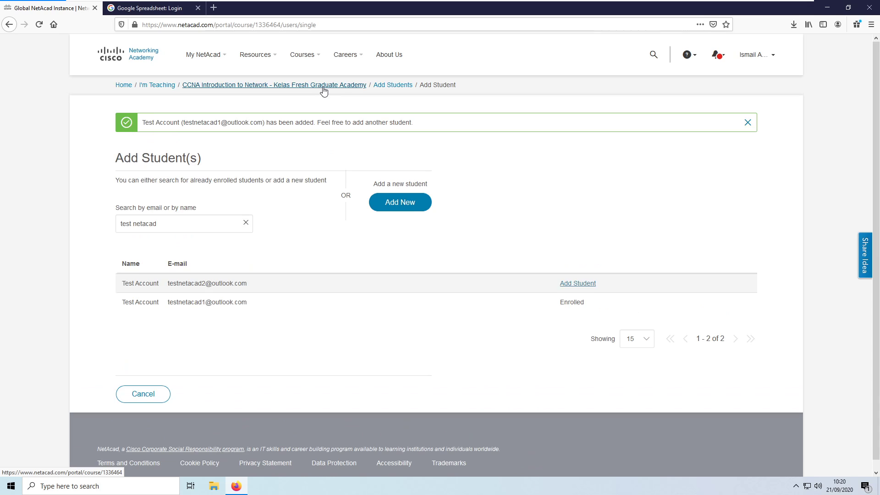
{"action": "left_click", "coordinate": [579, 284]}
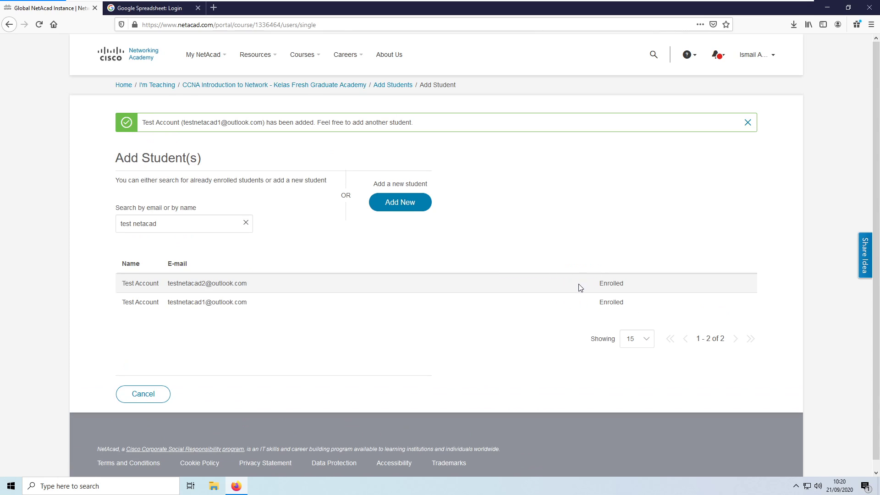
Return to the course details and review the list of students enrolled in the draft course
{"action": "left_click", "coordinate": [332, 87]}
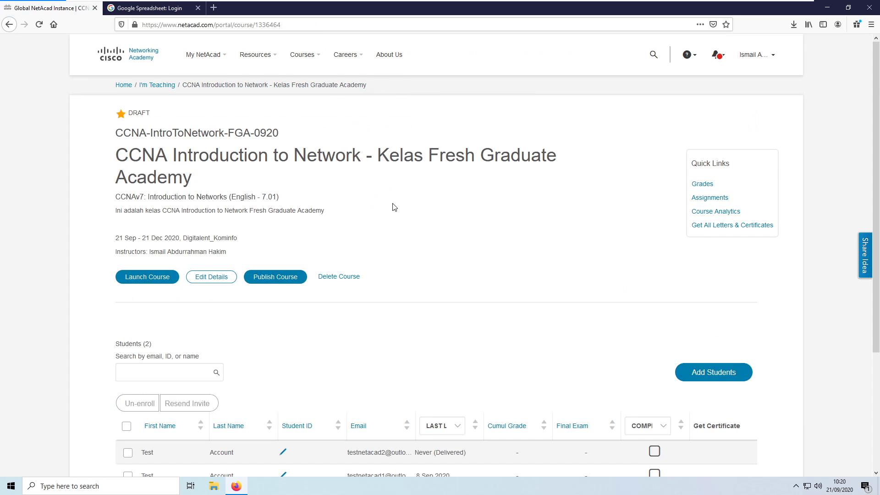
{"action": "scroll", "coordinate": [395, 204], "scroll_direction": "down", "scroll_amount": 3}
{"action": "scroll", "coordinate": [397, 199], "scroll_direction": "up", "scroll_amount": 3}
{"action": "scroll", "coordinate": [321, 185], "scroll_direction": "down", "scroll_amount": 2}
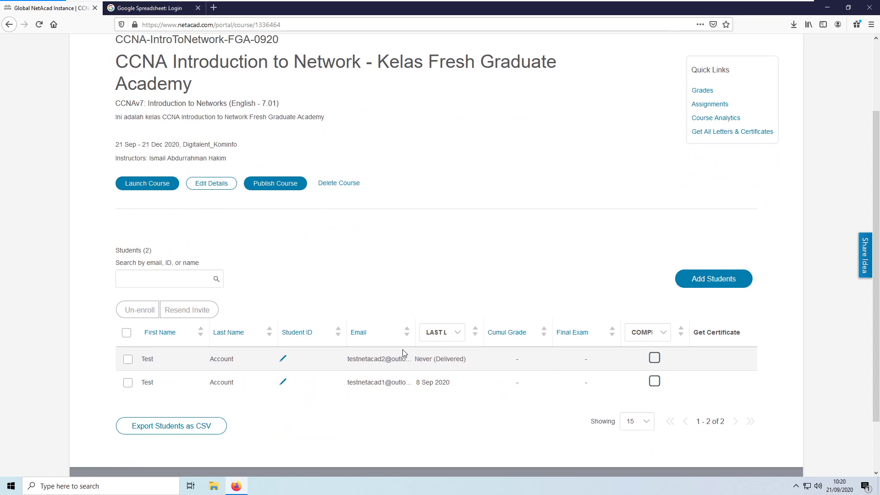
{"action": "scroll", "coordinate": [355, 309], "scroll_direction": "up", "scroll_amount": 2}
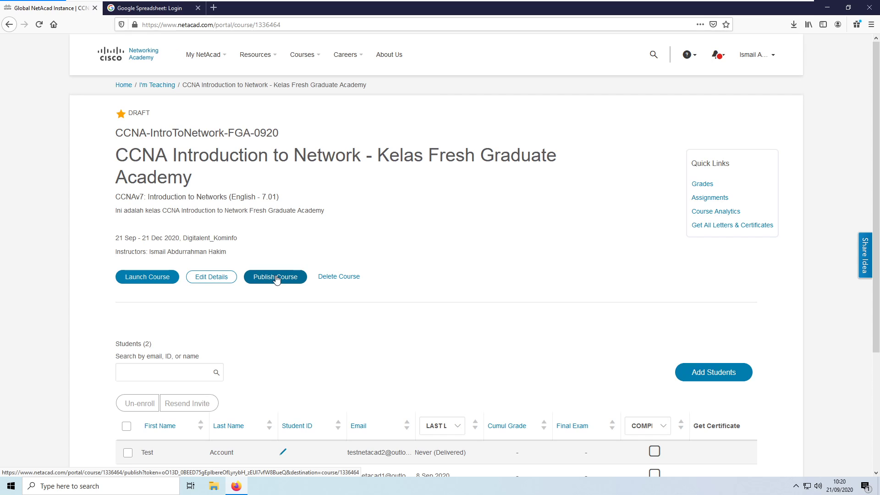
Publish the draft CCNA Introduction to Network course and review its details page
{"action": "left_click", "coordinate": [276, 278]}
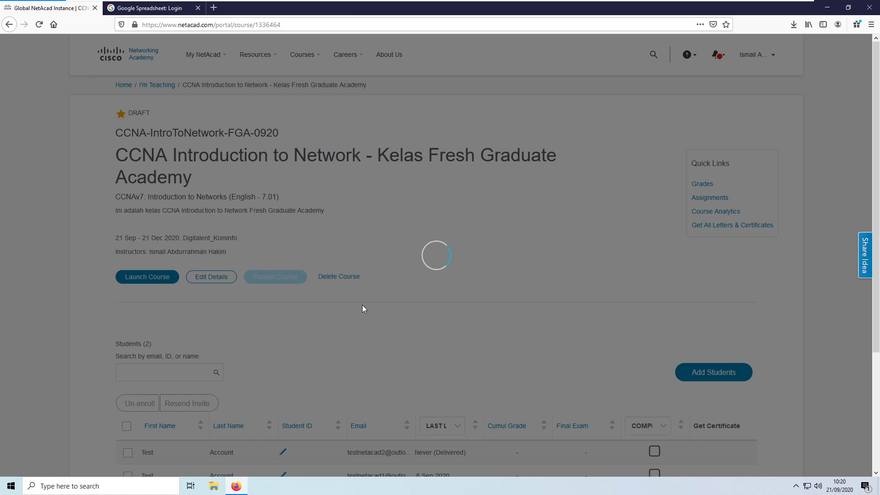
{"action": "scroll", "coordinate": [362, 305], "scroll_direction": "down", "scroll_amount": 3}
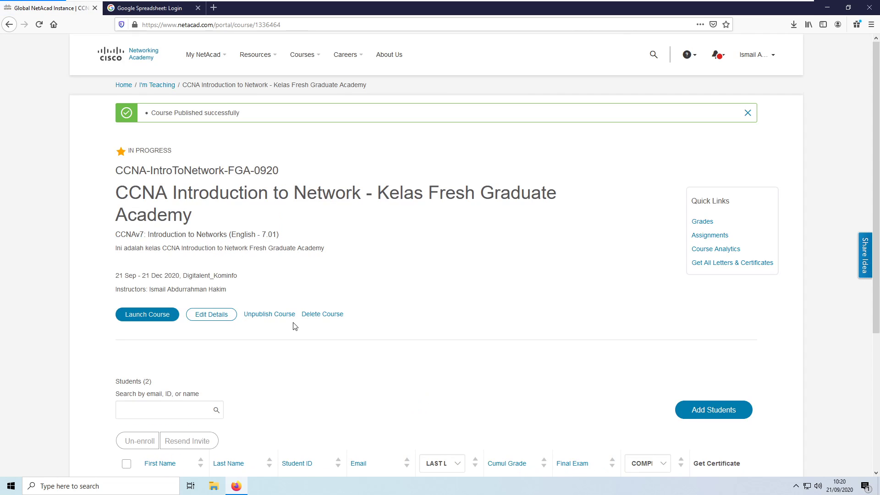
{"action": "scroll", "coordinate": [310, 328], "scroll_direction": "down", "scroll_amount": 3}
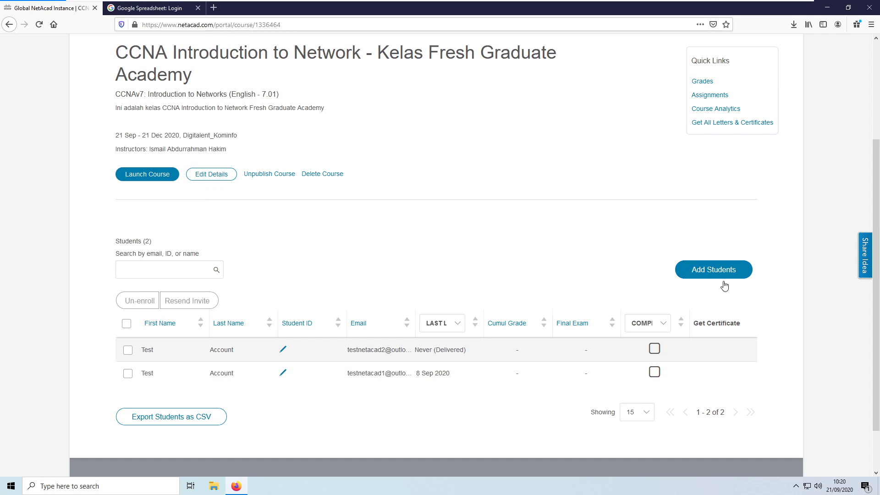
{"action": "scroll", "coordinate": [711, 198], "scroll_direction": "up", "scroll_amount": 3}
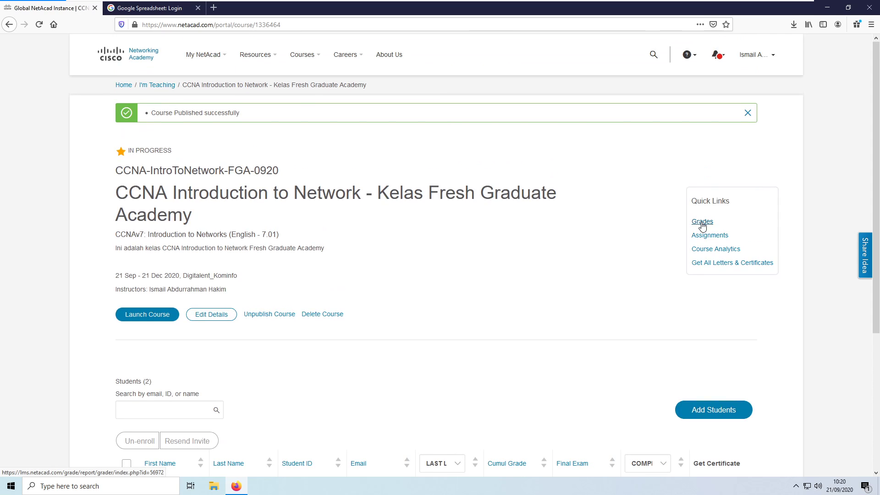
Open the course grades and look through the grader report's exam columns for the enrolled students
{"action": "left_click", "coordinate": [702, 223]}
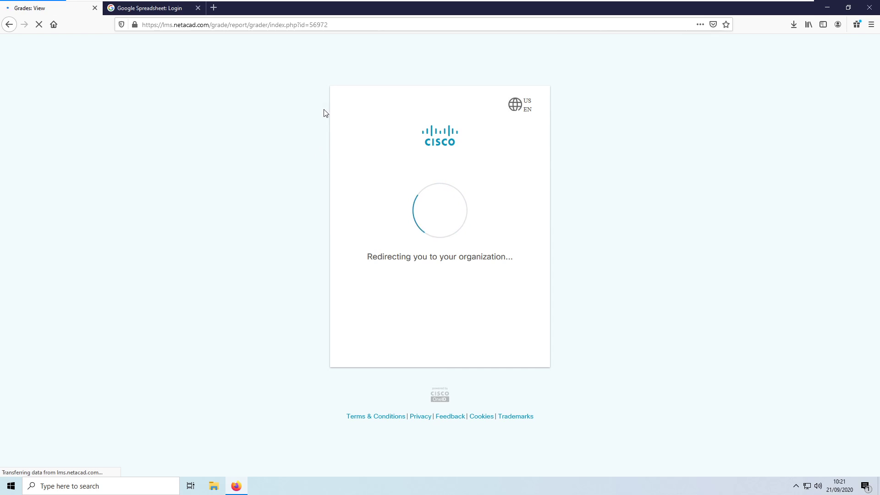
{"action": "scroll", "coordinate": [362, 197], "scroll_direction": "down", "scroll_amount": 3}
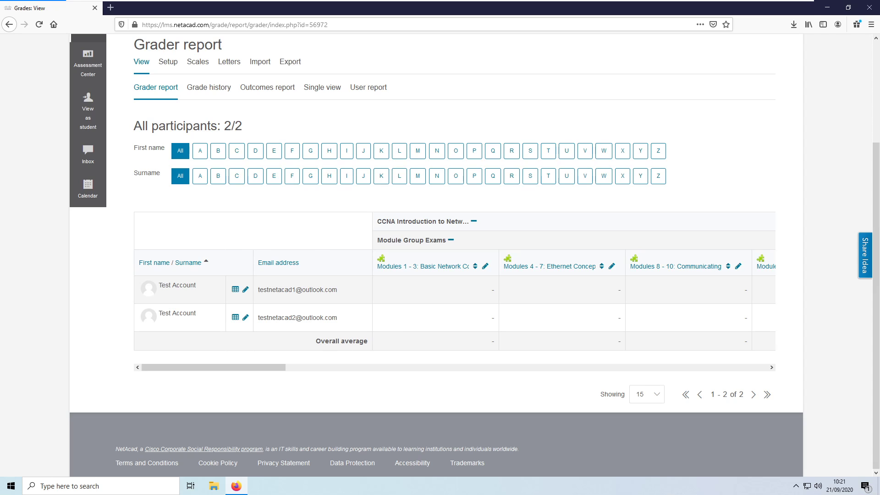
{"action": "scroll", "coordinate": [324, 344], "scroll_direction": "up", "scroll_amount": 3}
{"action": "scroll", "coordinate": [324, 344], "scroll_direction": "down", "scroll_amount": 3}
{"action": "left_click_drag", "start_coordinate": [258, 372], "coordinate": [357, 371]}
{"action": "left_click_drag", "start_coordinate": [366, 371], "coordinate": [282, 296]}
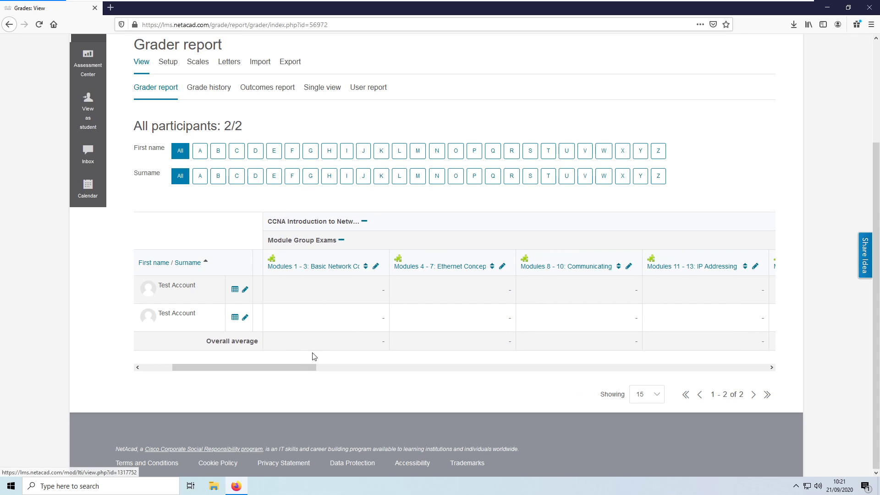
{"action": "left_click_drag", "start_coordinate": [301, 366], "coordinate": [233, 341]}
{"action": "scroll", "coordinate": [233, 341], "scroll_direction": "up", "scroll_amount": 3}
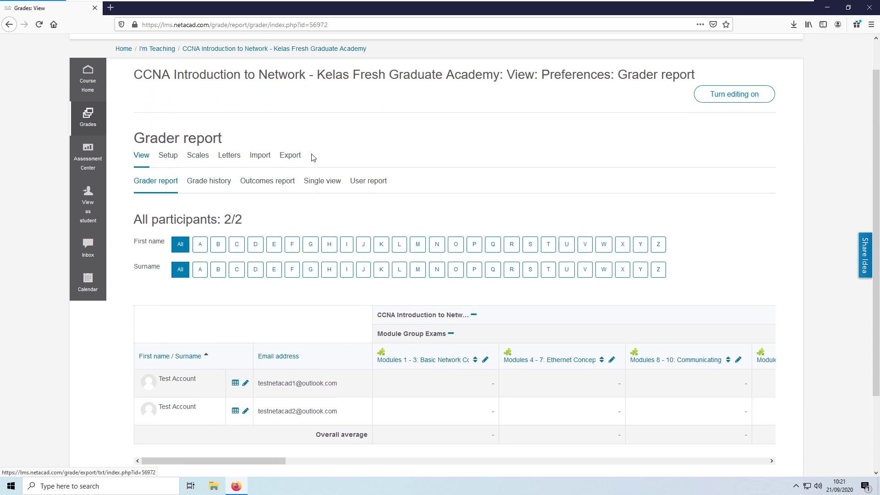
Open the grade export and exclude Practice PT Skills Assessment (PTSA), Practice Final - ITN and the first four category totals
{"action": "left_click", "coordinate": [290, 160]}
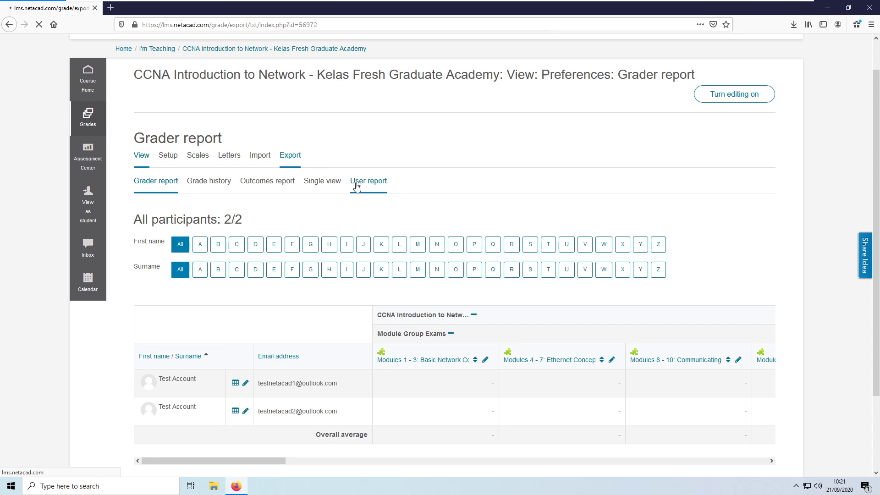
{"action": "scroll", "coordinate": [356, 174], "scroll_direction": "down", "scroll_amount": 2}
{"action": "scroll", "coordinate": [357, 173], "scroll_direction": "down", "scroll_amount": 2}
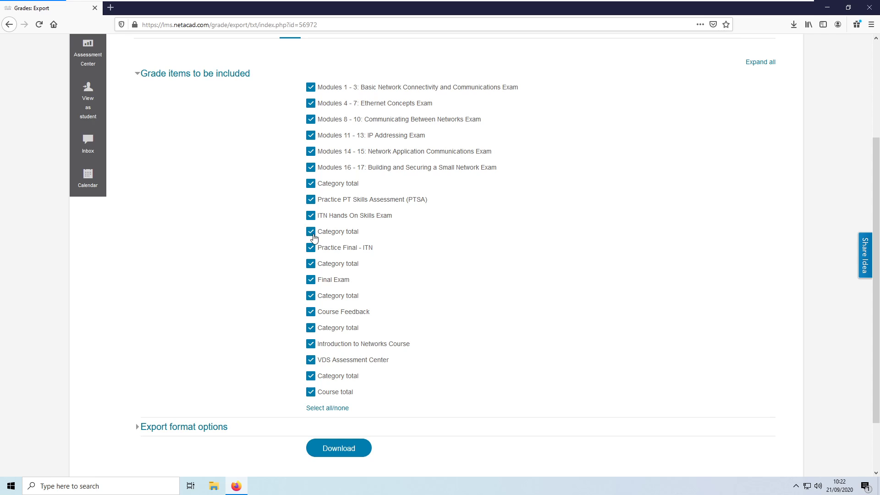
{"action": "left_click", "coordinate": [311, 183]}
{"action": "left_click", "coordinate": [311, 201]}
{"action": "left_click", "coordinate": [312, 235]}
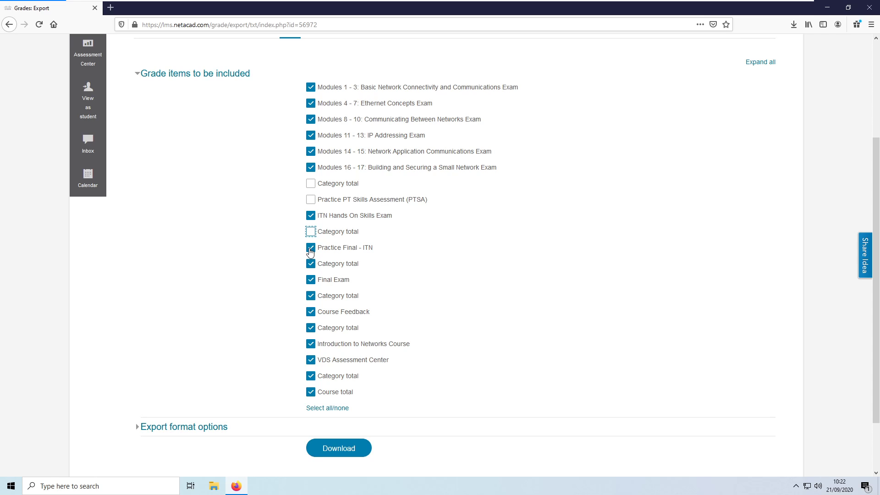
{"action": "left_click", "coordinate": [310, 250]}
{"action": "left_click", "coordinate": [311, 265]}
{"action": "left_click", "coordinate": [313, 298]}
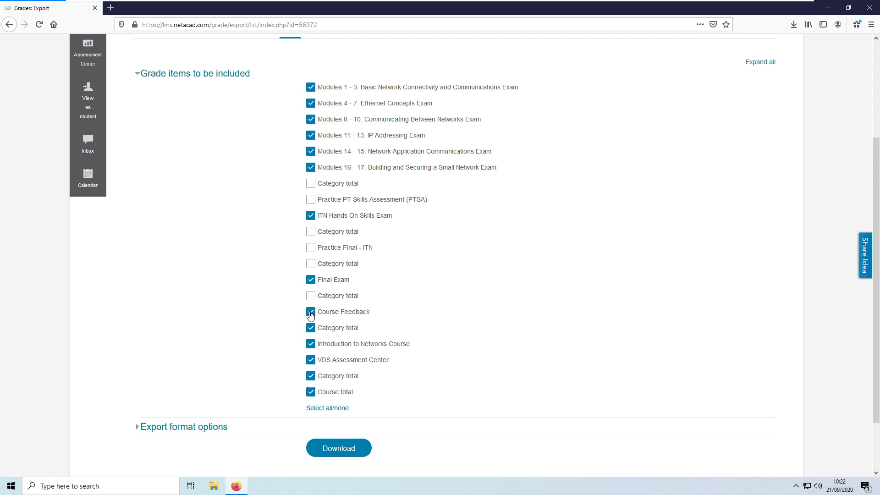
Exclude the last two category totals, Introduction to Networks Course, VDS Assessment Center and Course total from the export, keeping Course Feedback
{"action": "left_click", "coordinate": [310, 314]}
{"action": "left_click", "coordinate": [310, 328]}
{"action": "left_click", "coordinate": [311, 312]}
{"action": "left_click", "coordinate": [311, 346]}
{"action": "left_click", "coordinate": [311, 361]}
{"action": "left_click", "coordinate": [311, 376]}
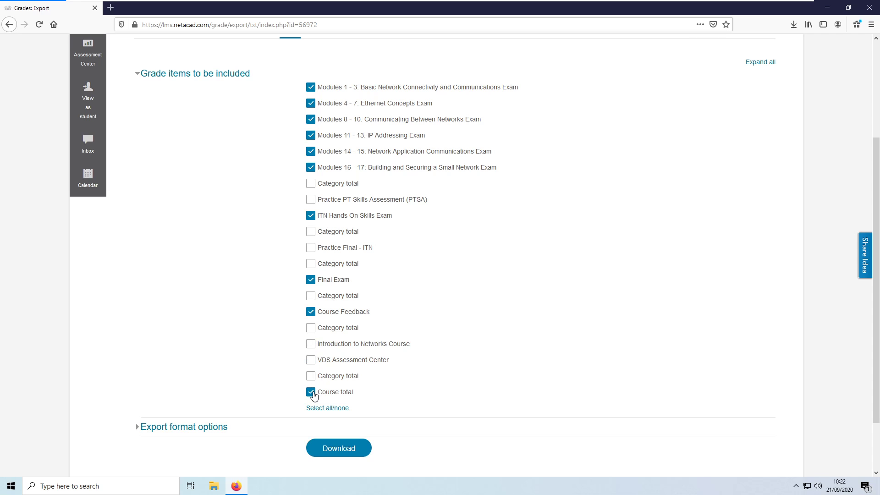
{"action": "left_click", "coordinate": [311, 393]}
Download the selected grade items and save the comma-separated CSV file
{"action": "scroll", "coordinate": [440, 340], "scroll_direction": "up", "scroll_amount": 3}
{"action": "scroll", "coordinate": [321, 225], "scroll_direction": "down", "scroll_amount": 5}
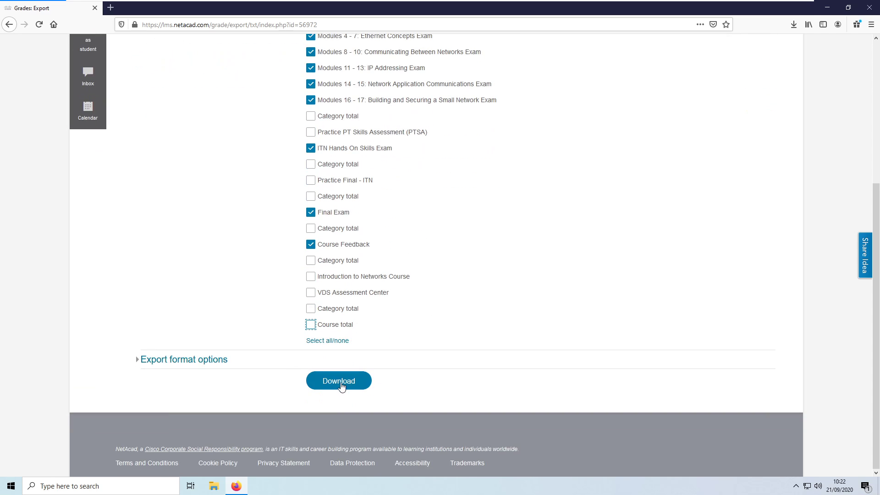
{"action": "scroll", "coordinate": [375, 358], "scroll_direction": "up", "scroll_amount": 4}
{"action": "scroll", "coordinate": [401, 325], "scroll_direction": "down", "scroll_amount": 2}
{"action": "scroll", "coordinate": [401, 325], "scroll_direction": "down", "scroll_amount": 2}
{"action": "left_click", "coordinate": [353, 379]}
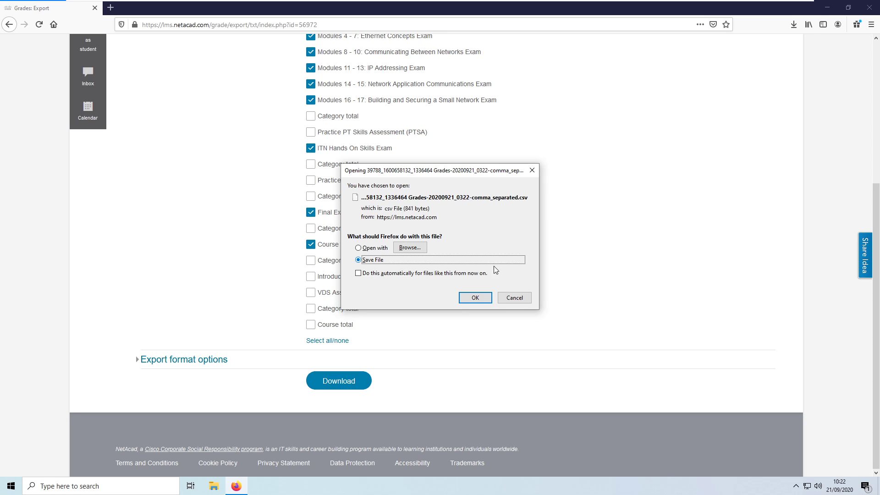
{"action": "scroll", "coordinate": [299, 87], "scroll_direction": "up", "scroll_amount": 3}
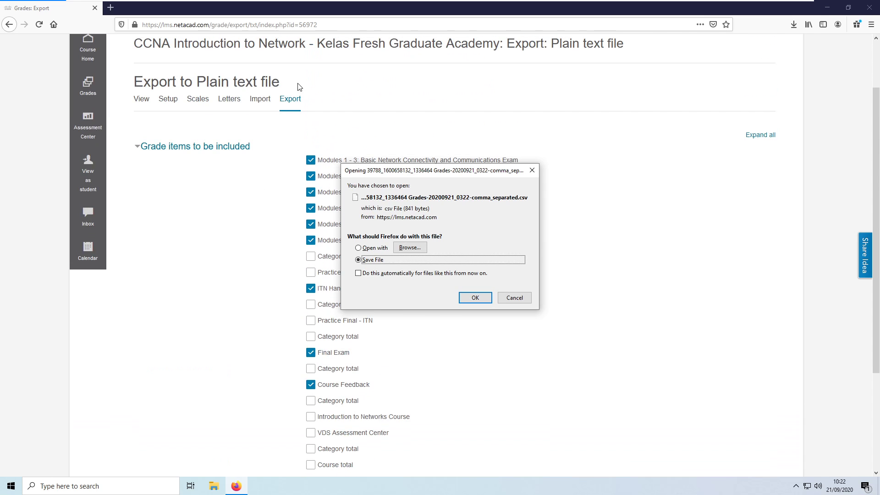
{"action": "left_click", "coordinate": [467, 294]}
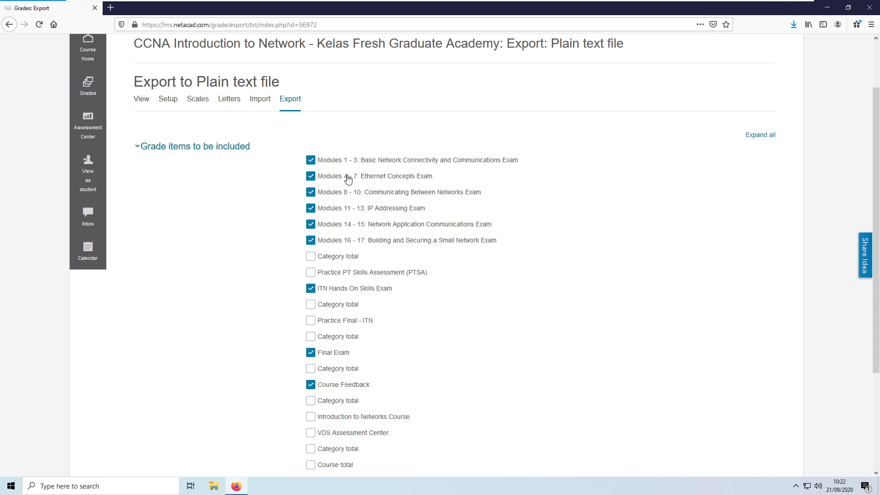
View the course's grade letter ranges and the course scales
{"action": "scroll", "coordinate": [339, 193], "scroll_direction": "down", "scroll_amount": 2}
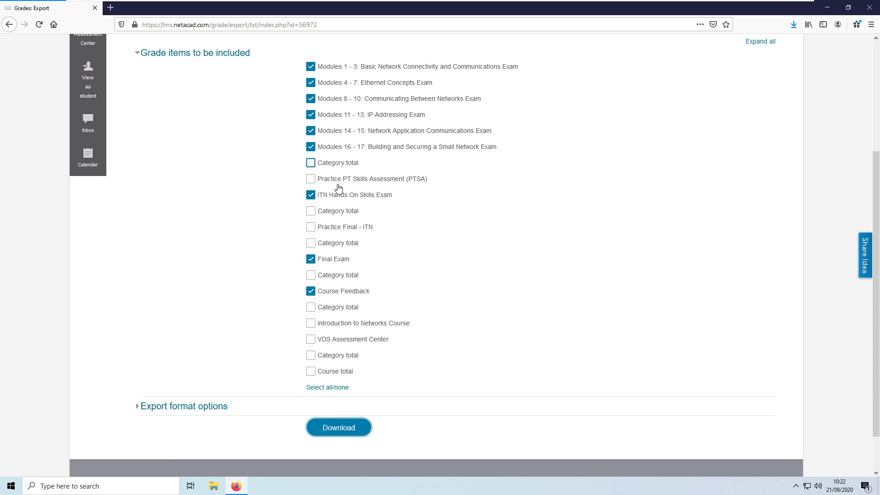
{"action": "scroll", "coordinate": [349, 146], "scroll_direction": "up", "scroll_amount": 3}
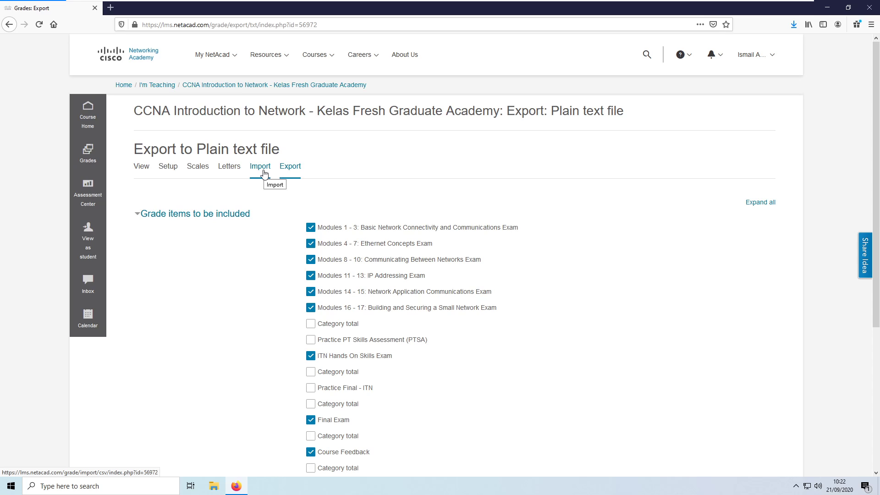
{"action": "left_click", "coordinate": [233, 173]}
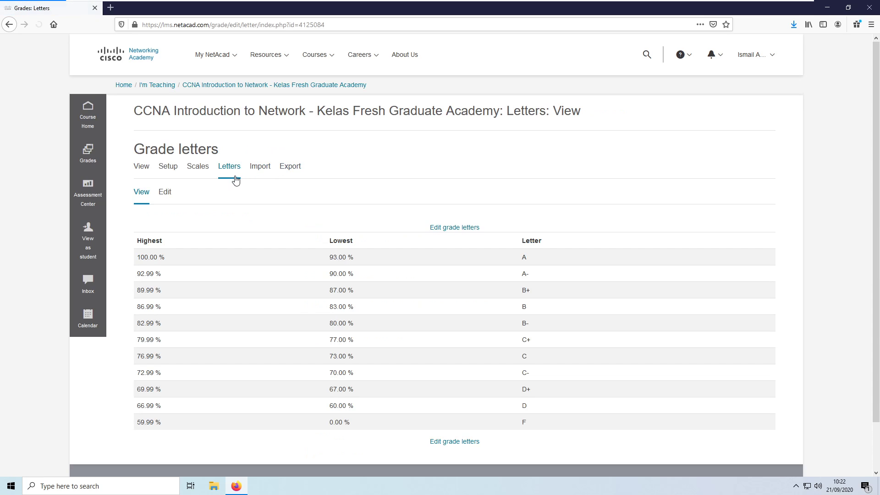
{"action": "left_click", "coordinate": [198, 173]}
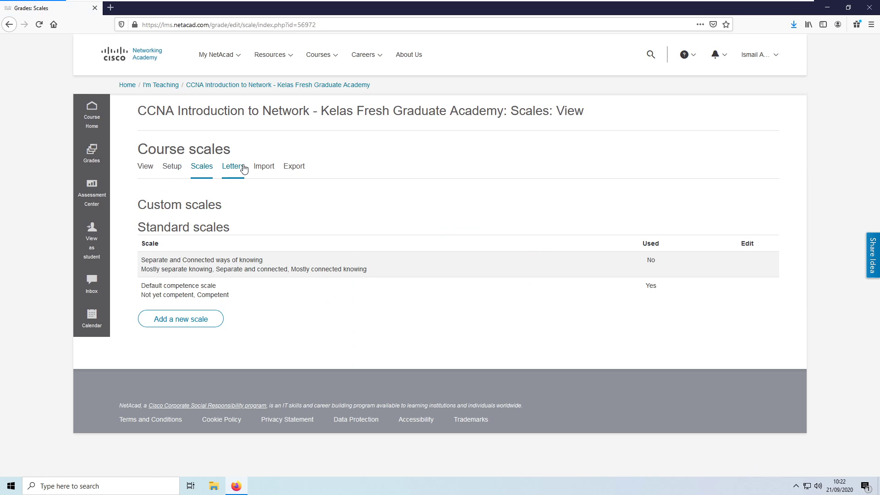
Examine the CSV grade import form and compare it with the grade export page, ending on the import form
{"action": "left_click", "coordinate": [265, 178]}
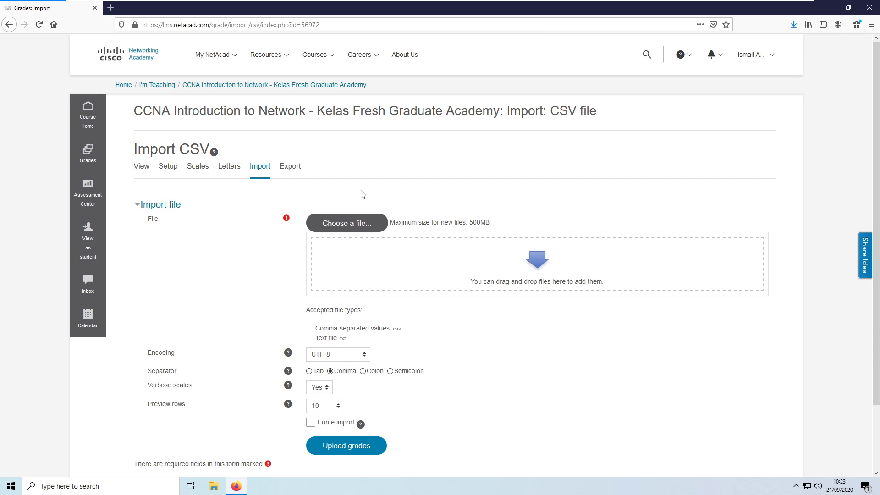
{"action": "left_click", "coordinate": [295, 172]}
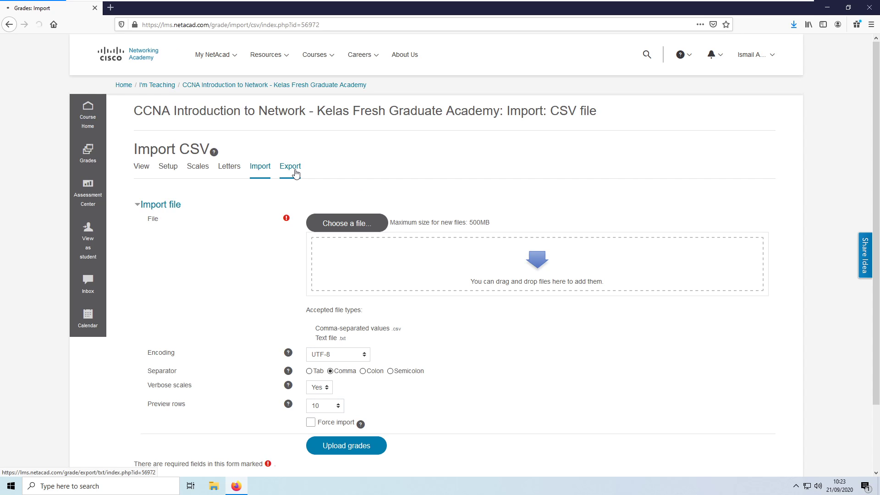
{"action": "left_click", "coordinate": [261, 172]}
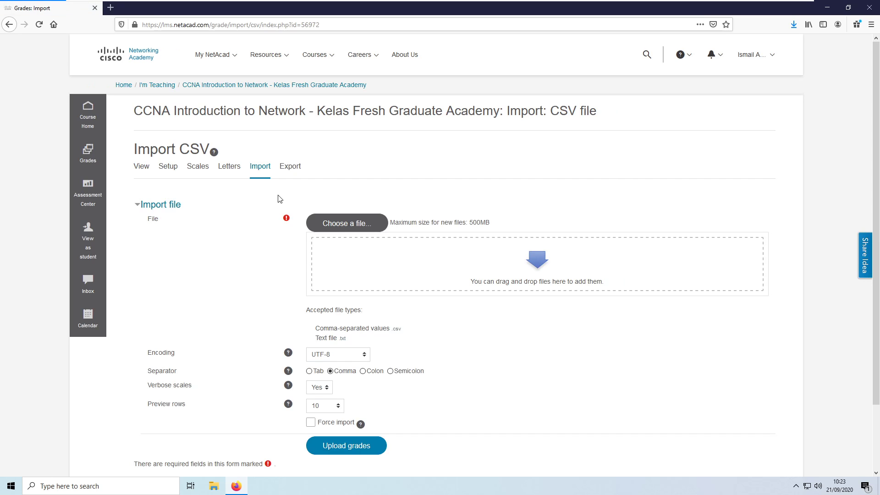
{"action": "scroll", "coordinate": [366, 274], "scroll_direction": "down", "scroll_amount": 3}
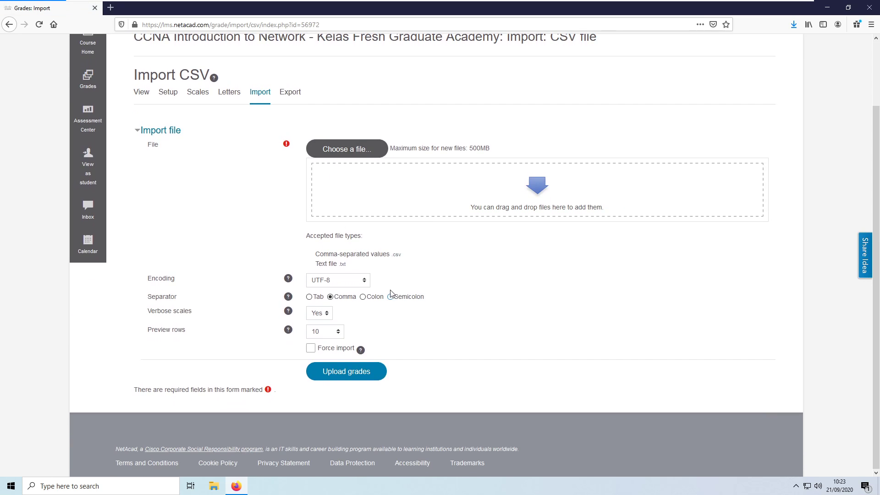
{"action": "scroll", "coordinate": [357, 275], "scroll_direction": "up", "scroll_amount": 3}
{"action": "scroll", "coordinate": [316, 252], "scroll_direction": "down", "scroll_amount": 3}
{"action": "left_click", "coordinate": [290, 93]}
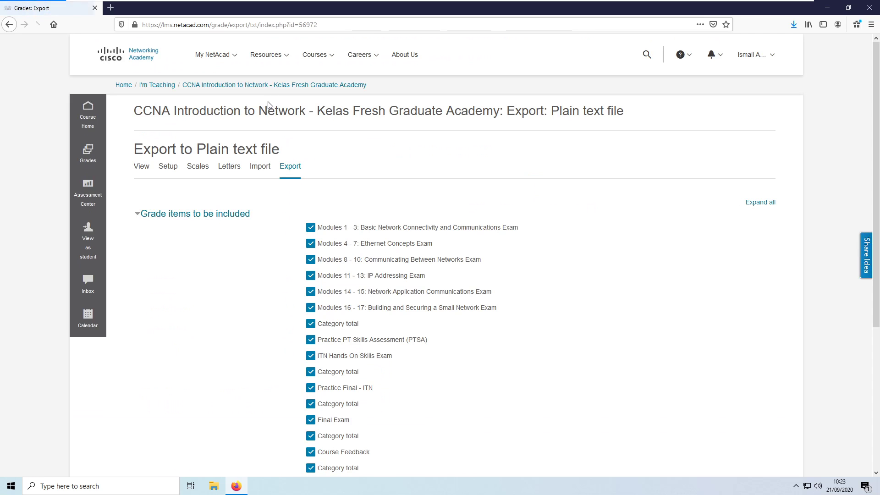
{"action": "scroll", "coordinate": [321, 211], "scroll_direction": "down", "scroll_amount": 5}
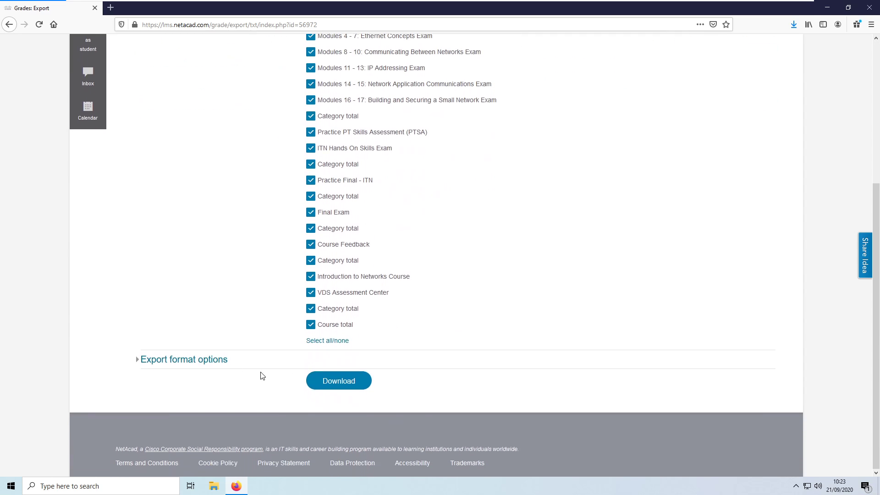
{"action": "scroll", "coordinate": [321, 257], "scroll_direction": "up", "scroll_amount": 5}
{"action": "left_click", "coordinate": [269, 156]}
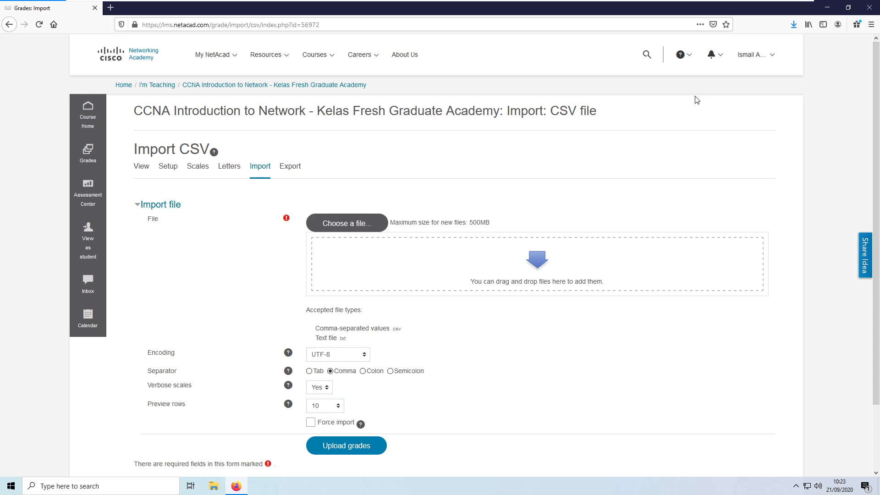
Return to the list of taught courses and open the CCNA-IntroToNetwork-FGA-0920 course details in a new browser tab
{"action": "left_click", "coordinate": [155, 86]}
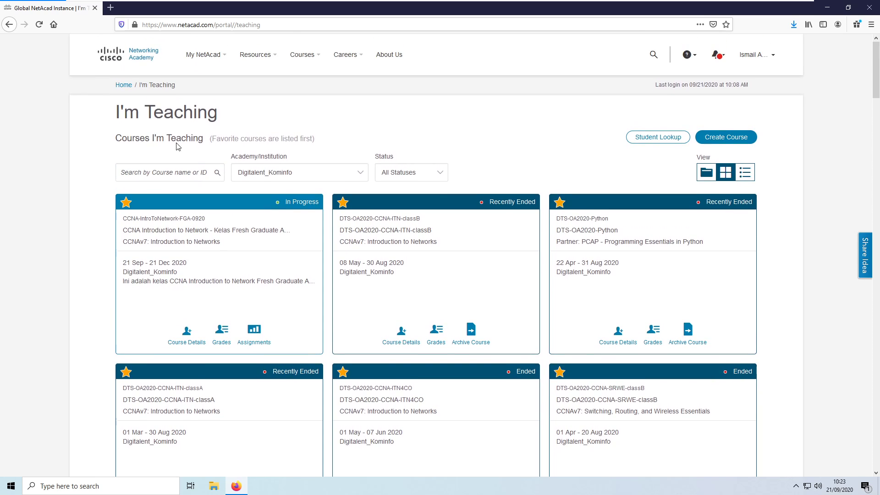
{"action": "left_click", "coordinate": [251, 173]}
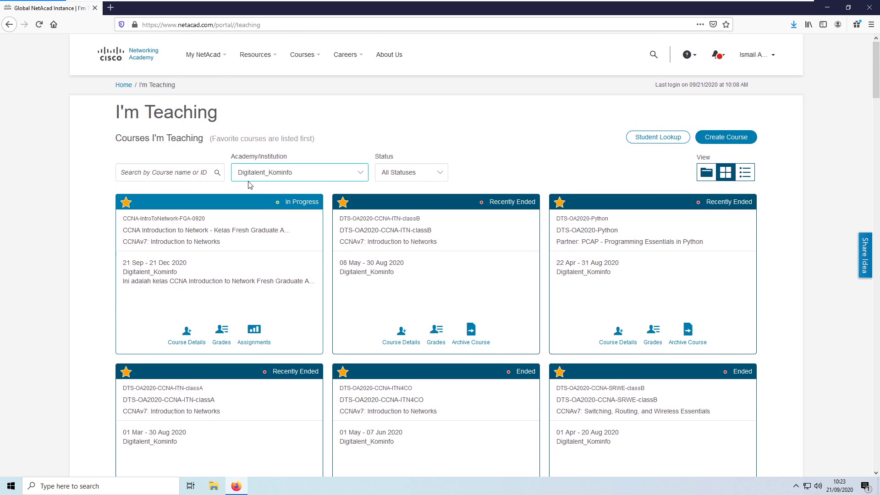
{"action": "left_click", "coordinate": [219, 176]}
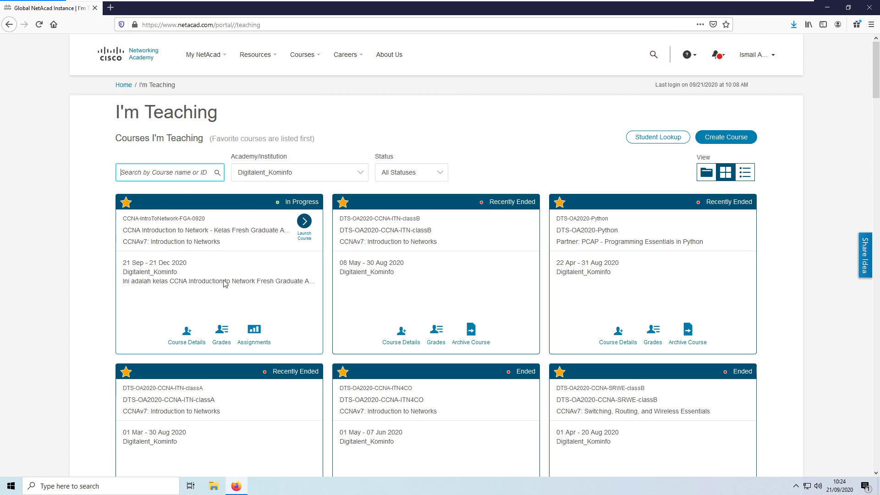
{"action": "right_click", "coordinate": [187, 343]}
{"action": "left_click", "coordinate": [211, 349]}
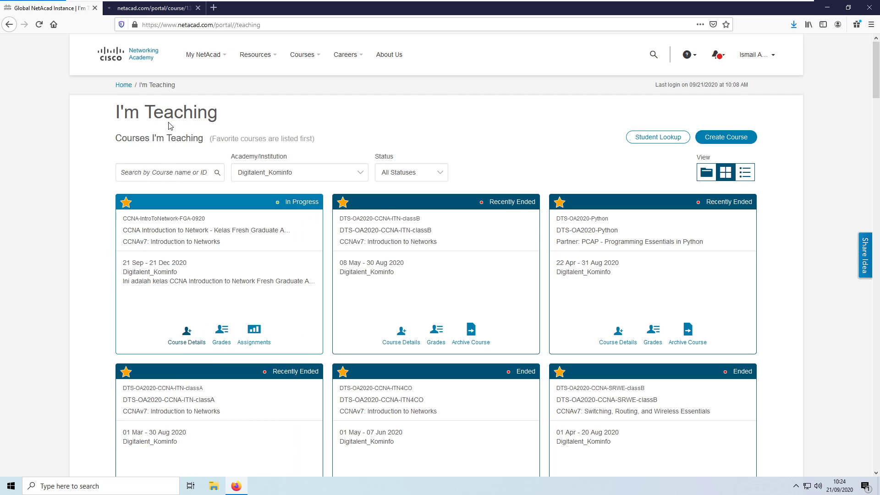
Launch the CCNA-IntroToNetwork-FGA-0920 course from the course list and end its welcome tour
{"action": "mouse_move", "coordinate": [305, 224]}
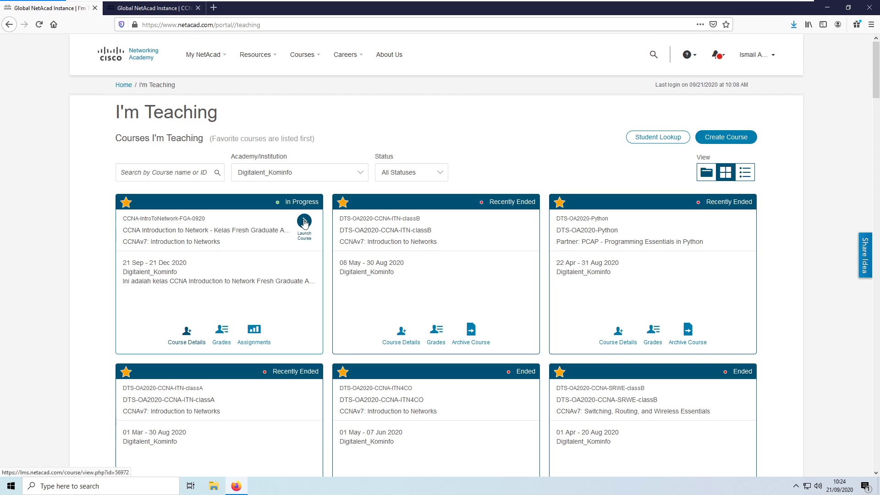
{"action": "left_click", "coordinate": [305, 222]}
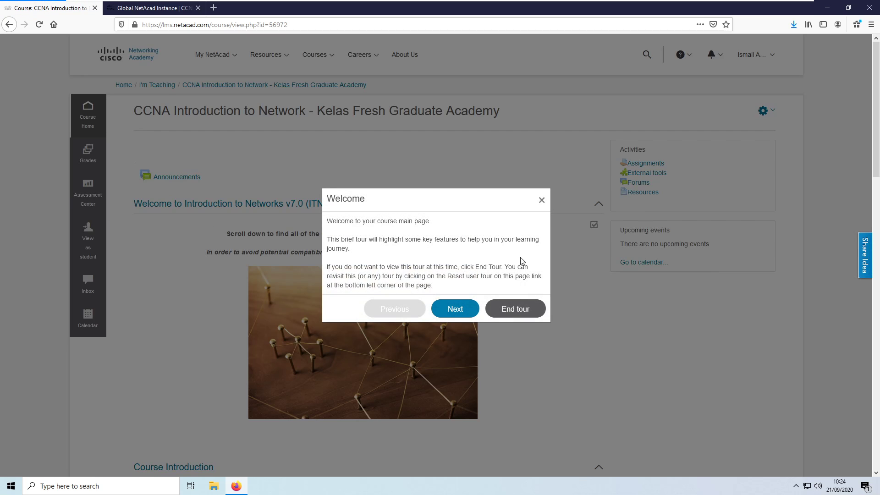
{"action": "left_click", "coordinate": [508, 310]}
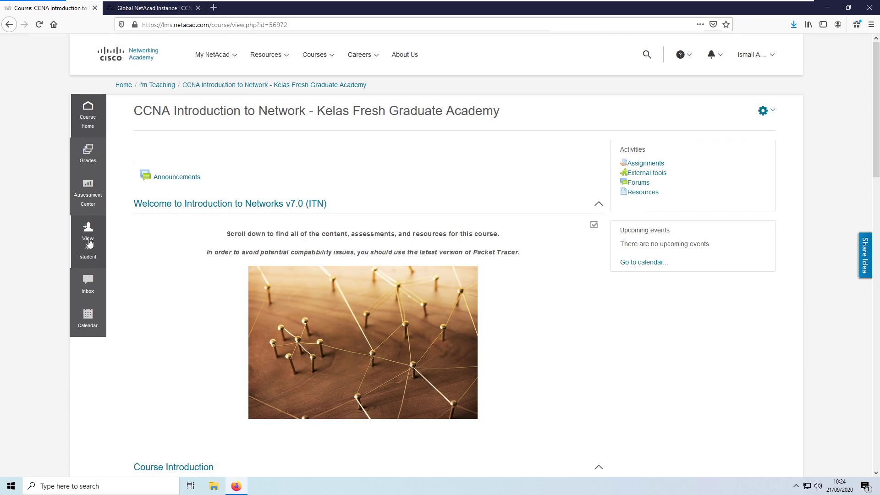
Start a new activation profile in the Assessment Center and set its activation window to 7 days and 0 hours
{"action": "left_click", "coordinate": [87, 188]}
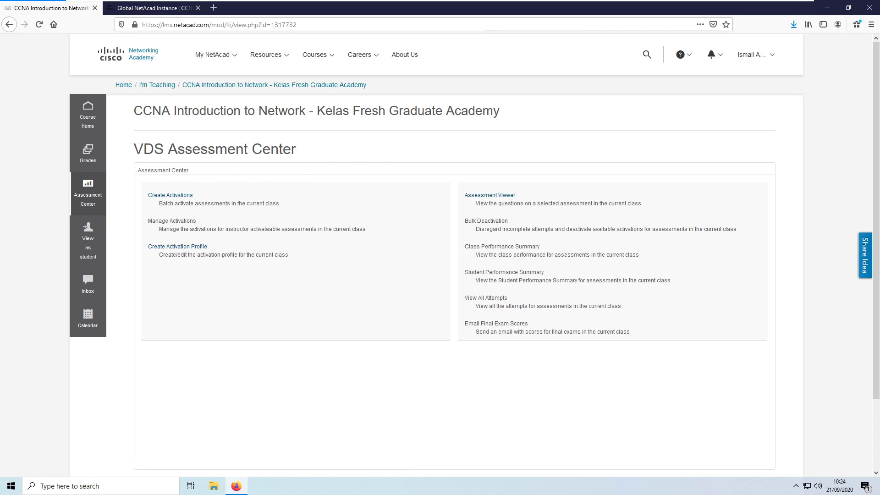
{"action": "left_click", "coordinate": [191, 248]}
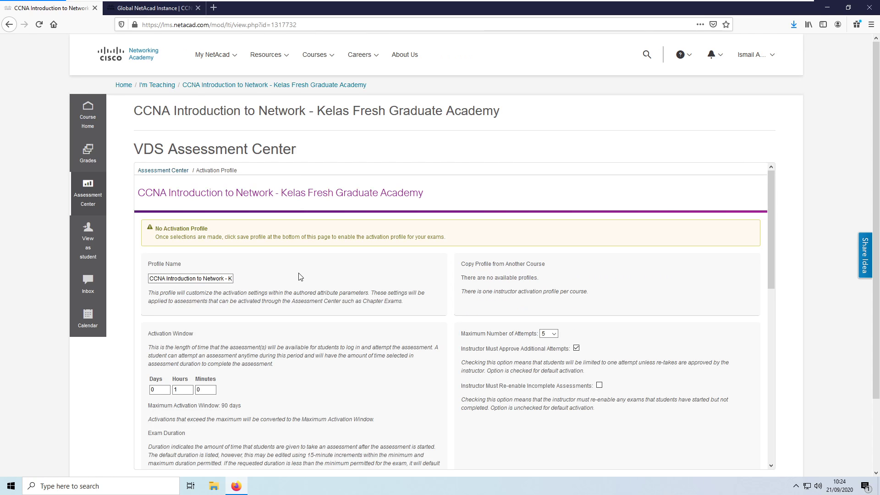
{"action": "scroll", "coordinate": [298, 275], "scroll_direction": "up", "scroll_amount": 1}
{"action": "scroll", "coordinate": [289, 278], "scroll_direction": "down", "scroll_amount": 2}
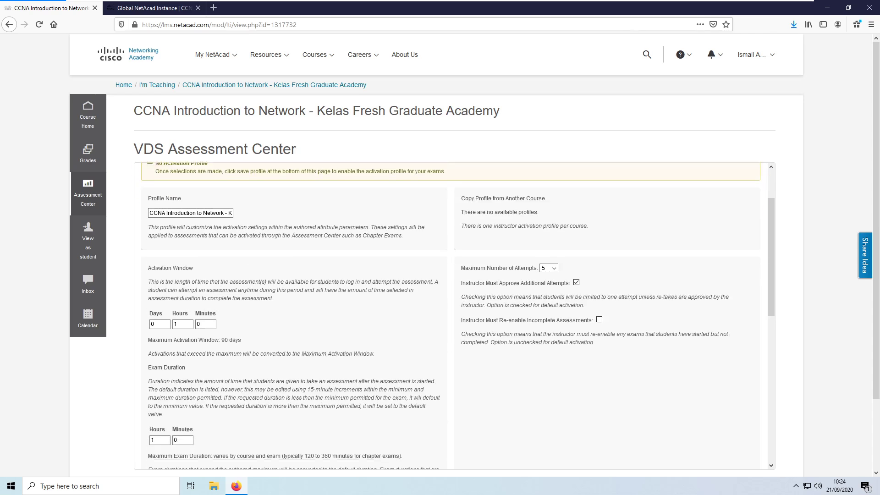
{"action": "left_click", "coordinate": [206, 296]}
{"action": "left_click", "coordinate": [179, 296]}
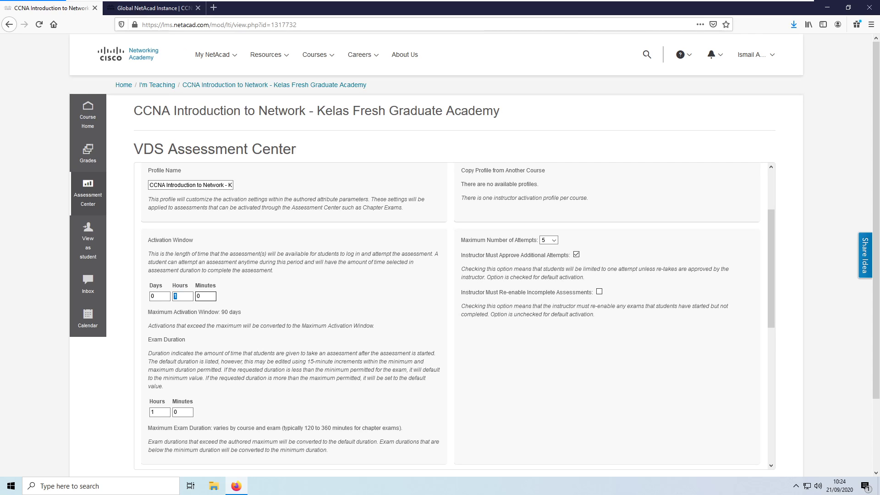
{"action": "key", "text": "BackSpace"}
{"action": "key", "text": "shift+Tab"}
{"action": "type", "text": "7"}
{"action": "key", "text": "Tab"}
{"action": "type", "text": "0"}
{"action": "key", "text": "Tab"}
{"action": "left_click", "coordinate": [278, 305]}
Set the profile's maximum number of attempts to 10 and turn off the instructor approval requirement for additional attempts
{"action": "scroll", "coordinate": [280, 299], "scroll_direction": "down", "scroll_amount": 1}
{"action": "scroll", "coordinate": [279, 299], "scroll_direction": "down", "scroll_amount": 2}
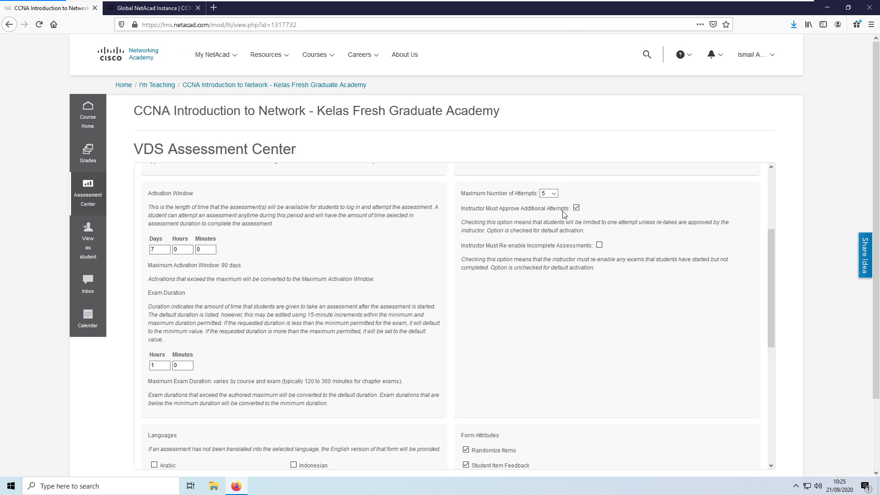
{"action": "left_click", "coordinate": [556, 194]}
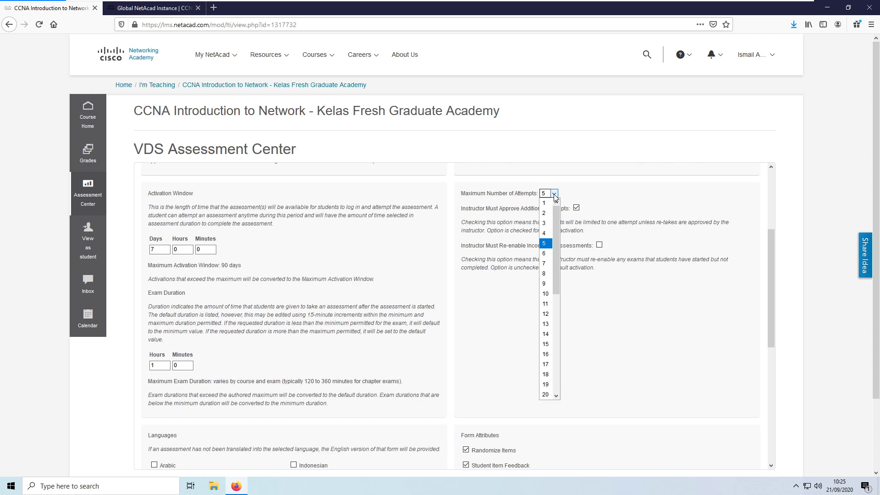
{"action": "left_click", "coordinate": [547, 294]}
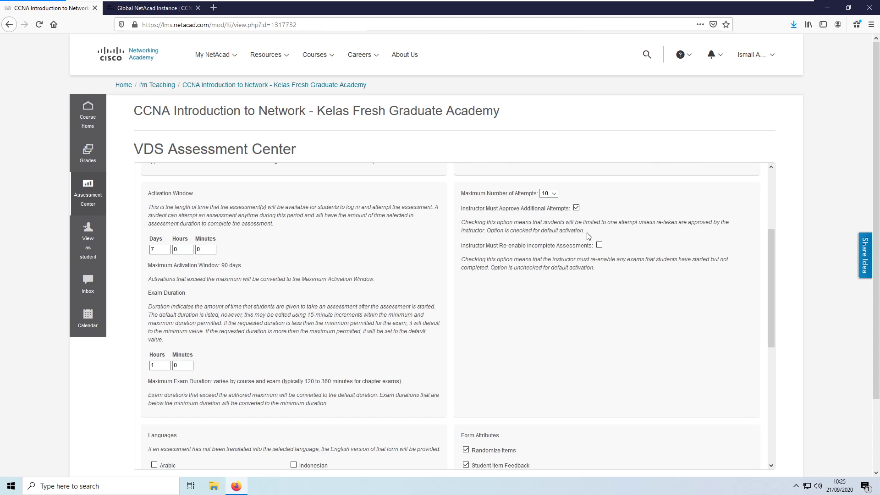
{"action": "left_click", "coordinate": [578, 209]}
Turn off Student Item Feedback, Student View Correct Answer and Student Personalized Feedback in the profile's form attributes
{"action": "scroll", "coordinate": [556, 238], "scroll_direction": "down", "scroll_amount": 4}
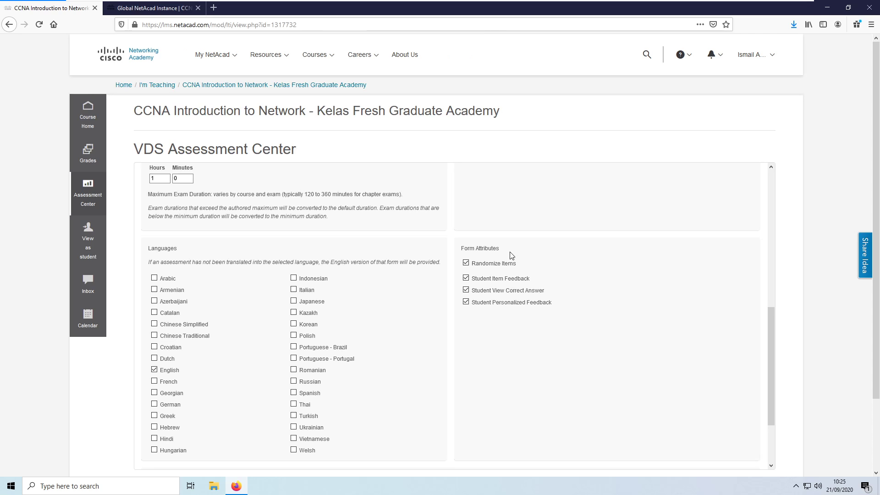
{"action": "left_click", "coordinate": [467, 278]}
{"action": "left_click", "coordinate": [467, 290]}
{"action": "left_click", "coordinate": [467, 302]}
{"action": "scroll", "coordinate": [324, 245], "scroll_direction": "up", "scroll_amount": 4}
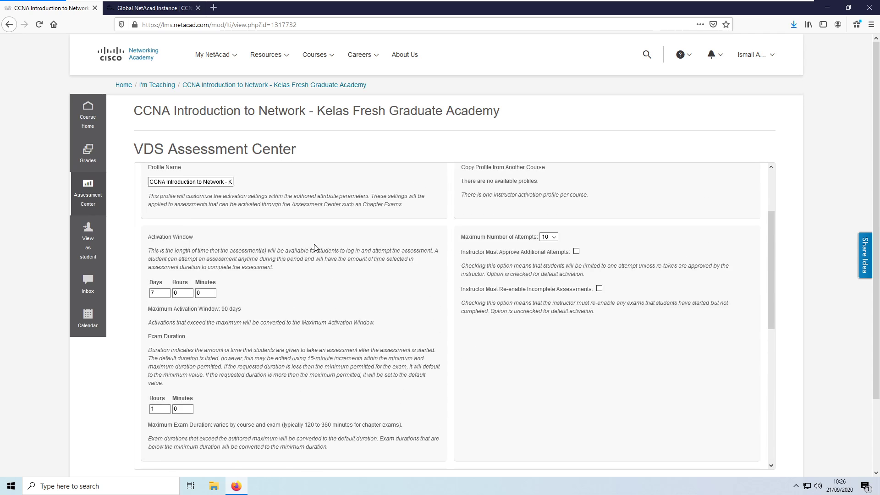
Set the assessment administration to a less secure environment with teamwork or learning materials permitted, and save the activation profile
{"action": "scroll", "coordinate": [316, 308], "scroll_direction": "down", "scroll_amount": 3}
{"action": "scroll", "coordinate": [151, 253], "scroll_direction": "up", "scroll_amount": 2}
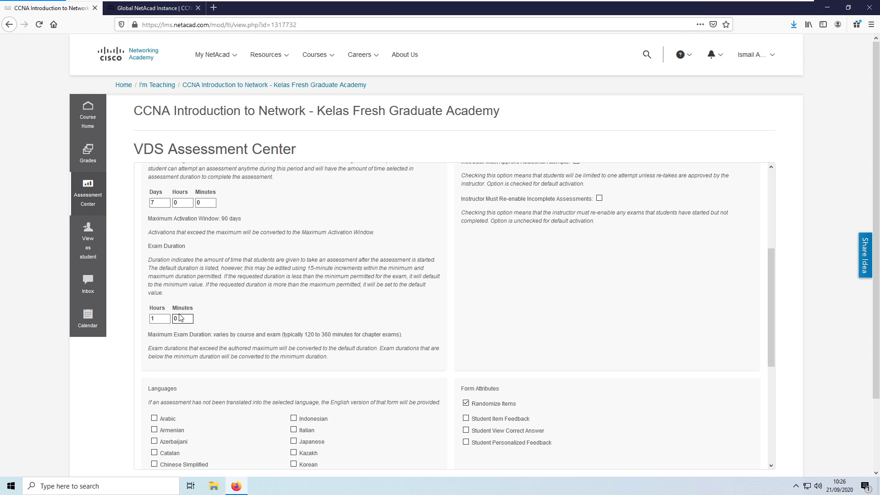
{"action": "scroll", "coordinate": [184, 317], "scroll_direction": "down", "scroll_amount": 4}
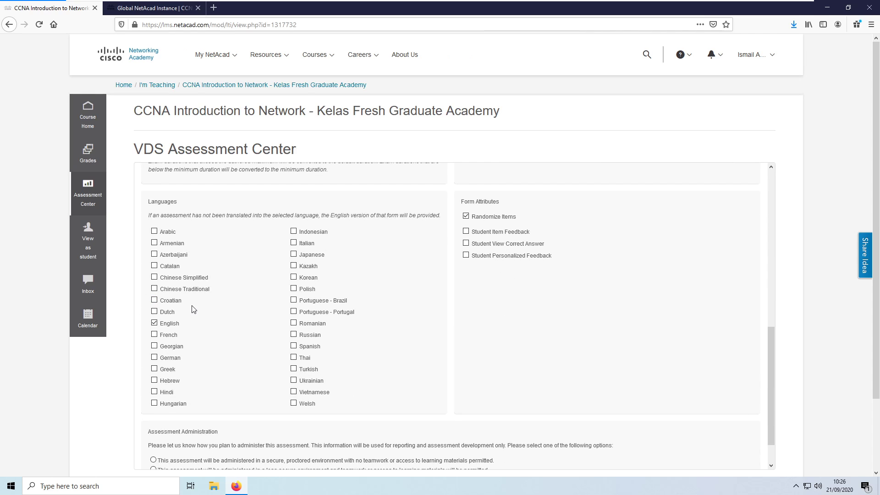
{"action": "scroll", "coordinate": [193, 310], "scroll_direction": "down", "scroll_amount": 1}
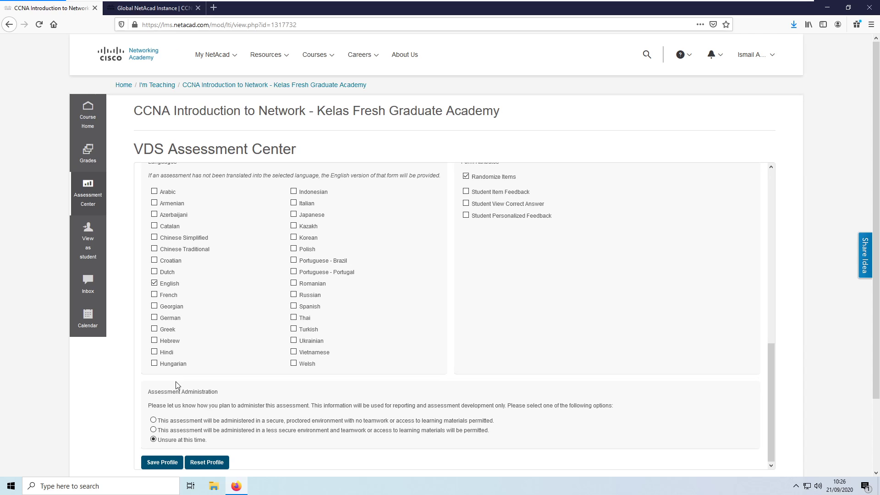
{"action": "left_click", "coordinate": [163, 421]}
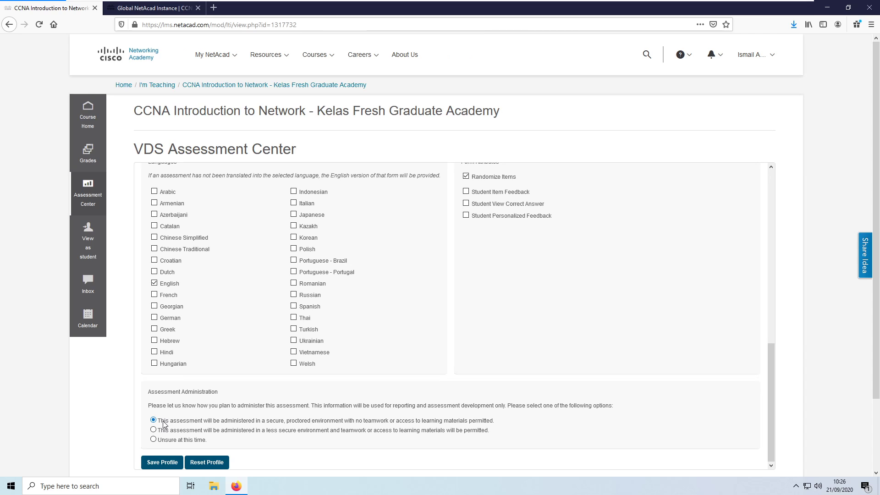
{"action": "left_click", "coordinate": [200, 432]}
{"action": "left_click", "coordinate": [259, 423]}
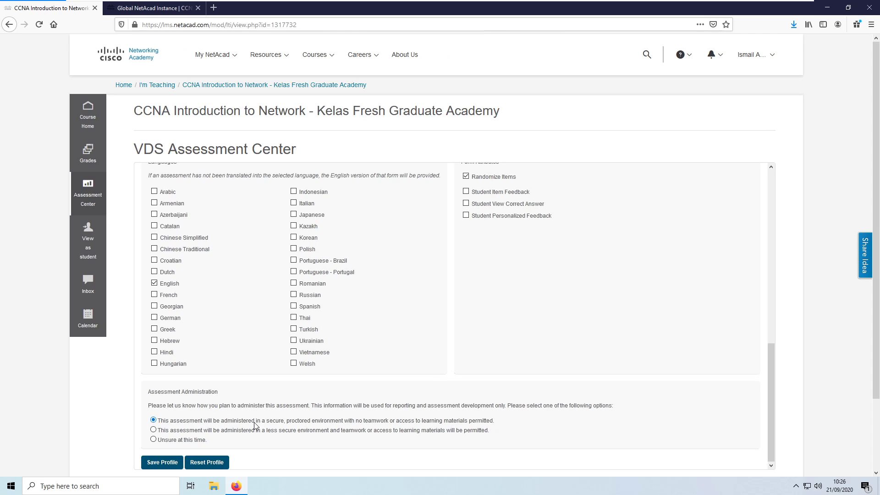
{"action": "left_click", "coordinate": [218, 431]}
{"action": "scroll", "coordinate": [240, 438], "scroll_direction": "up", "scroll_amount": 10}
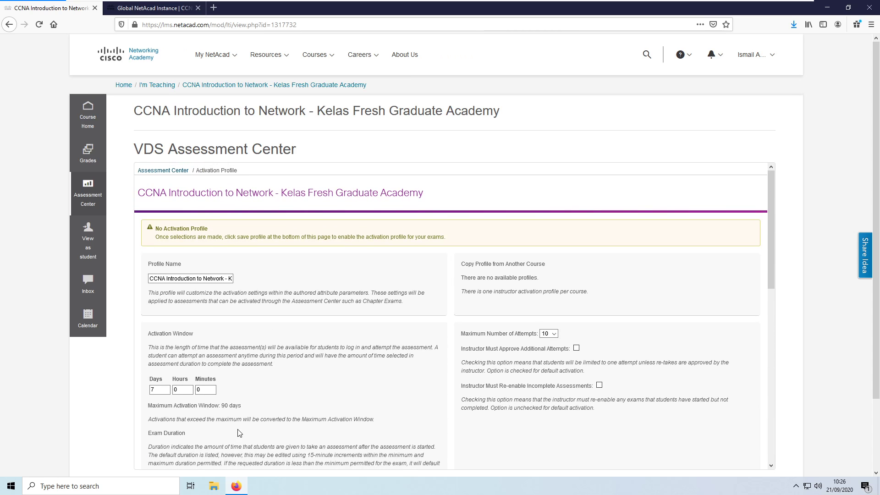
{"action": "scroll", "coordinate": [239, 430], "scroll_direction": "down", "scroll_amount": 8}
{"action": "scroll", "coordinate": [238, 429], "scroll_direction": "down", "scroll_amount": 3}
{"action": "left_click", "coordinate": [169, 463]}
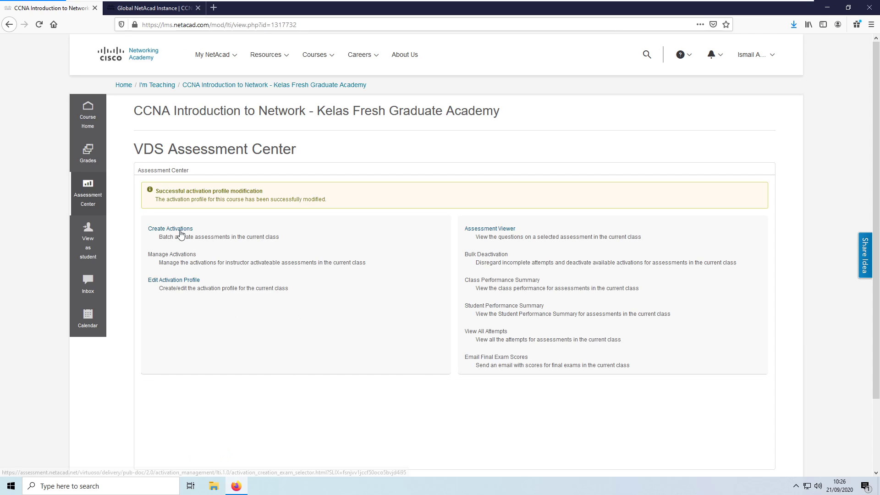
Create a default activation for the ITN Basic Network Connectivity and Communications Exam with the activation profile applied
{"action": "left_click", "coordinate": [180, 235]}
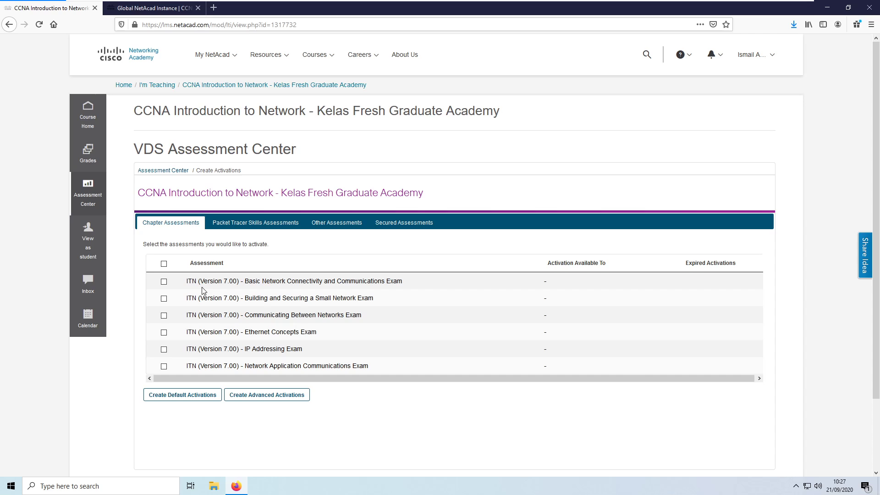
{"action": "left_click", "coordinate": [163, 281]}
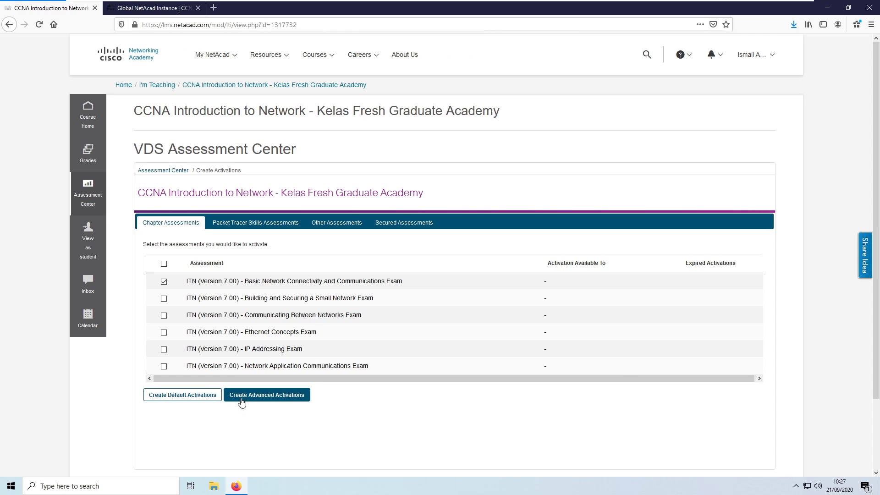
{"action": "left_click", "coordinate": [196, 401]}
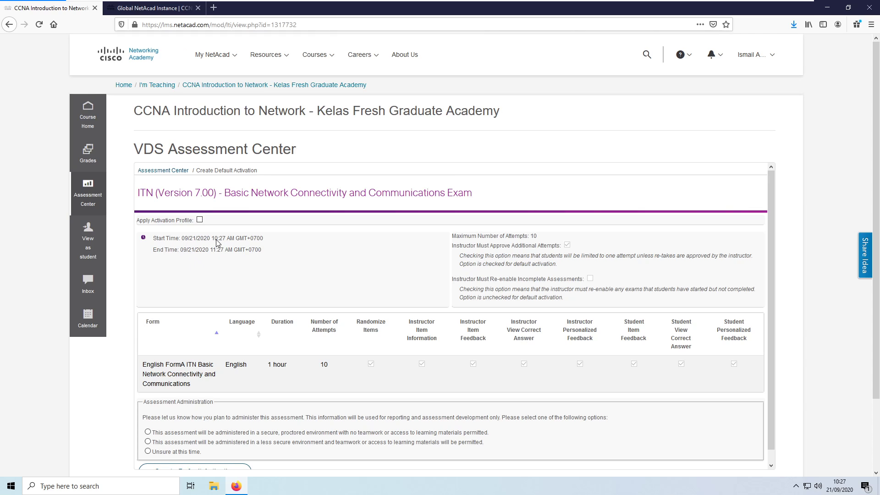
{"action": "left_click", "coordinate": [200, 220]}
{"action": "scroll", "coordinate": [340, 271], "scroll_direction": "down", "scroll_amount": 1}
{"action": "left_click", "coordinate": [212, 461]}
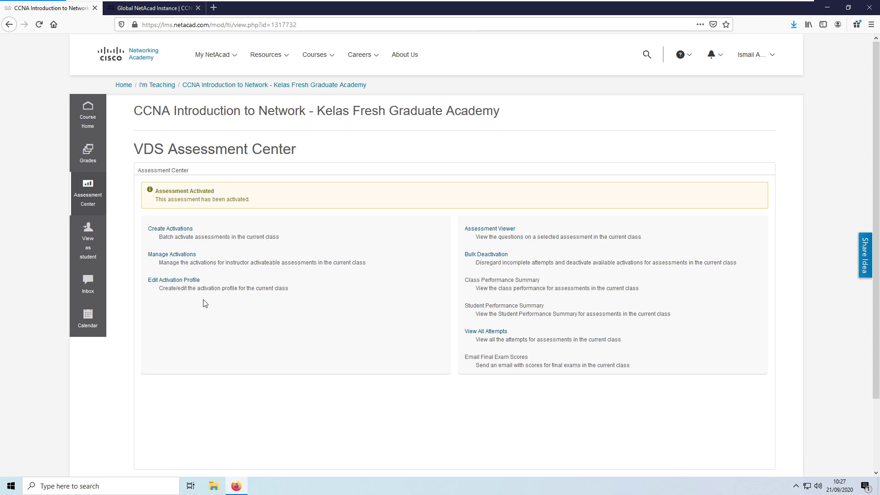
Inspect the forms and the students of the Basic Network Connectivity and Communications Exam activation under the managed activations
{"action": "left_click", "coordinate": [186, 258]}
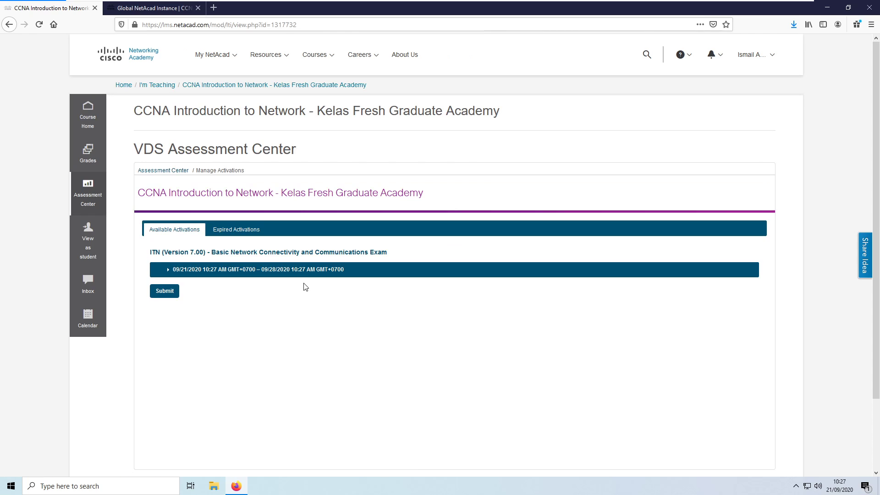
{"action": "left_click", "coordinate": [220, 272]}
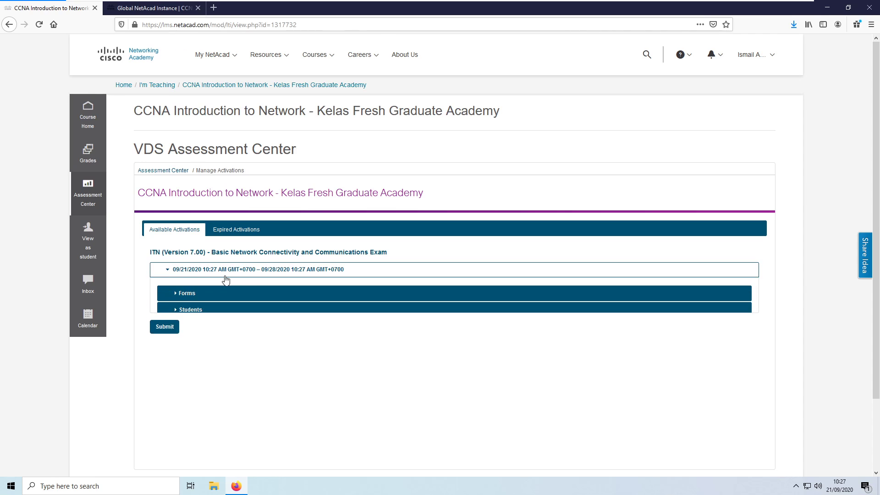
{"action": "left_click", "coordinate": [204, 294]}
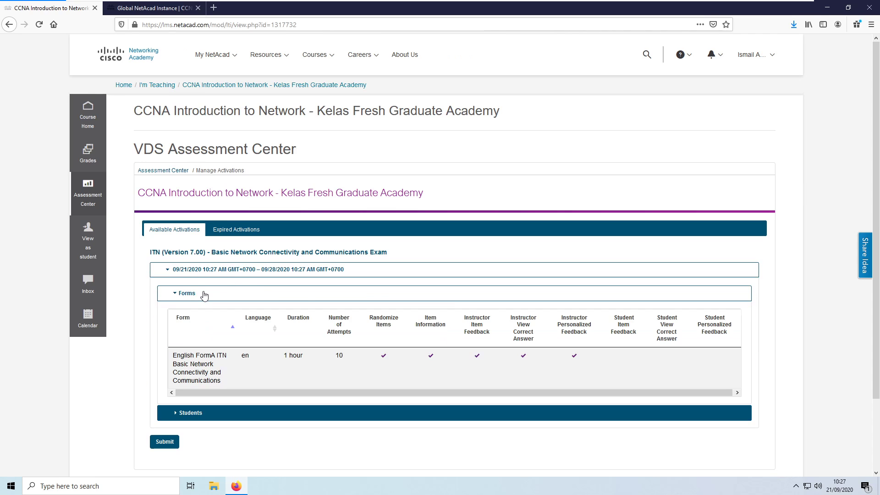
{"action": "left_click", "coordinate": [204, 294]}
{"action": "left_click", "coordinate": [195, 312]}
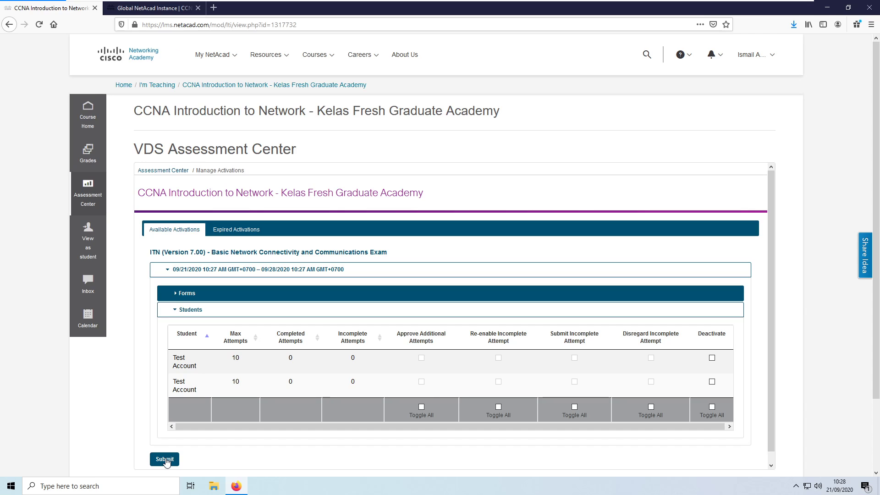
Mark the test students for deactivation, clear the marks for all of them, and submit the activation
{"action": "left_click", "coordinate": [712, 358]}
{"action": "left_click", "coordinate": [712, 382]}
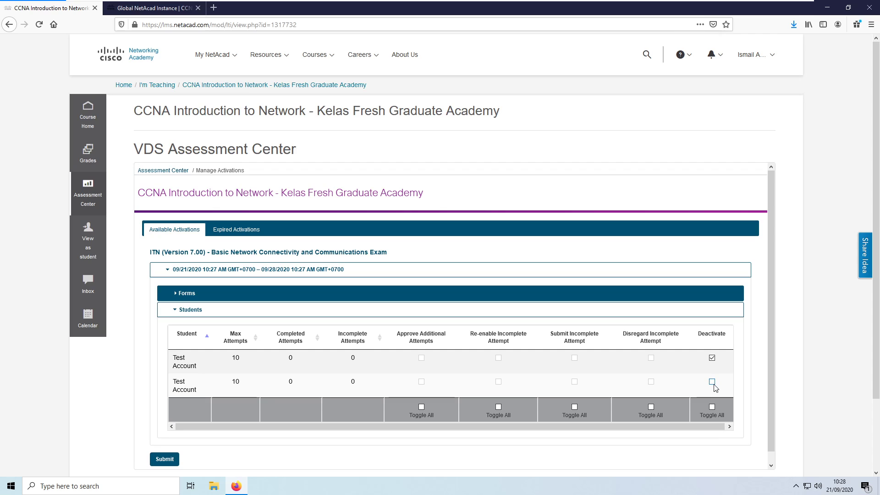
{"action": "left_click", "coordinate": [712, 407]}
{"action": "left_click", "coordinate": [713, 407]}
{"action": "left_click", "coordinate": [174, 456]}
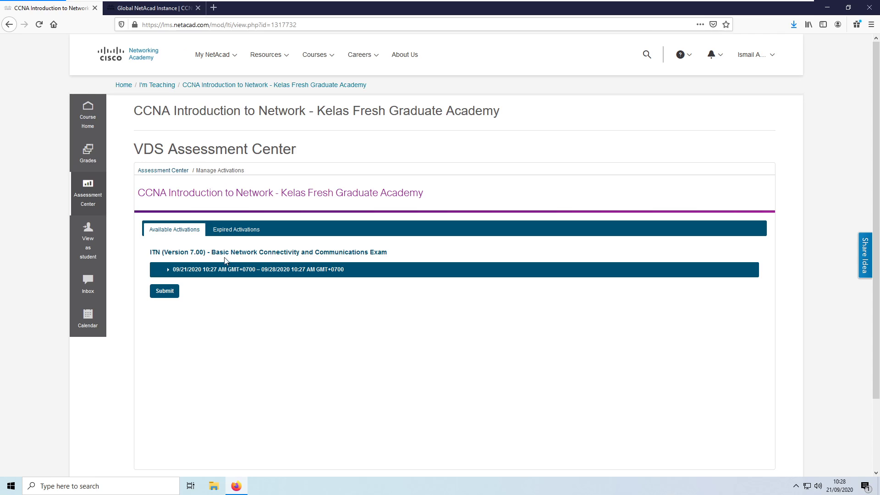
Compare the expired activations with the available activations, ending on the available ones
{"action": "left_click", "coordinate": [225, 233]}
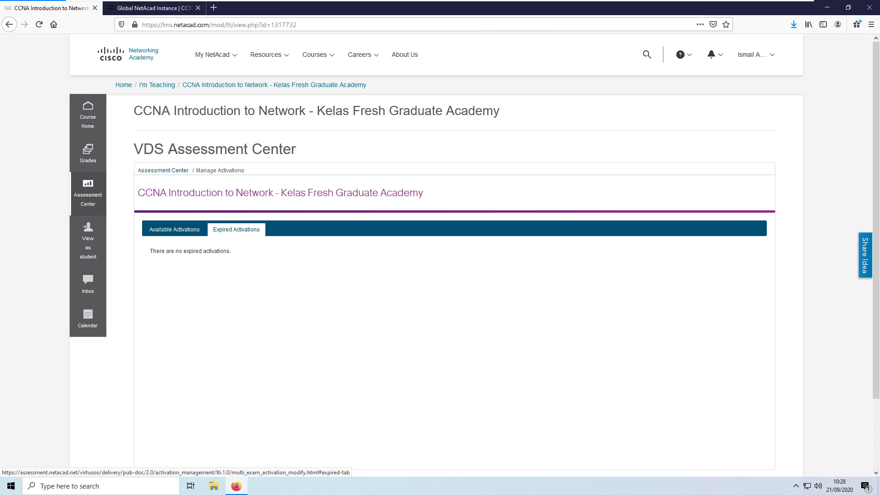
{"action": "left_click", "coordinate": [195, 231]}
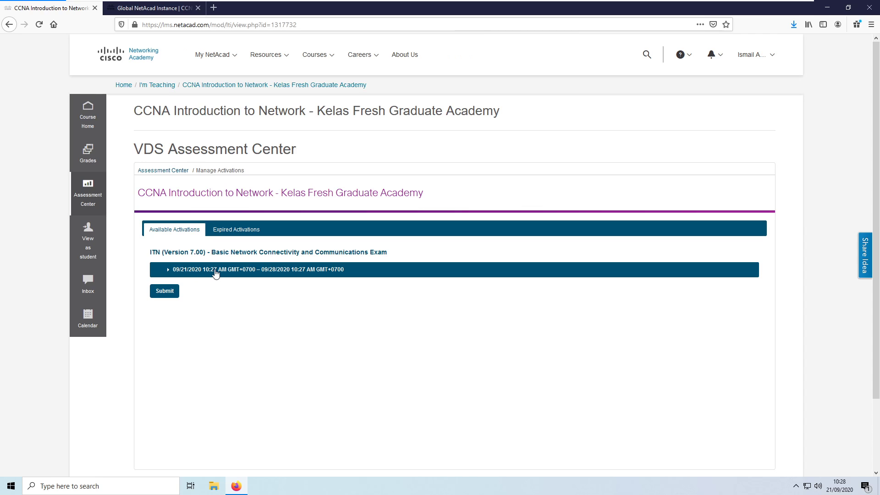
{"action": "left_click", "coordinate": [246, 232]}
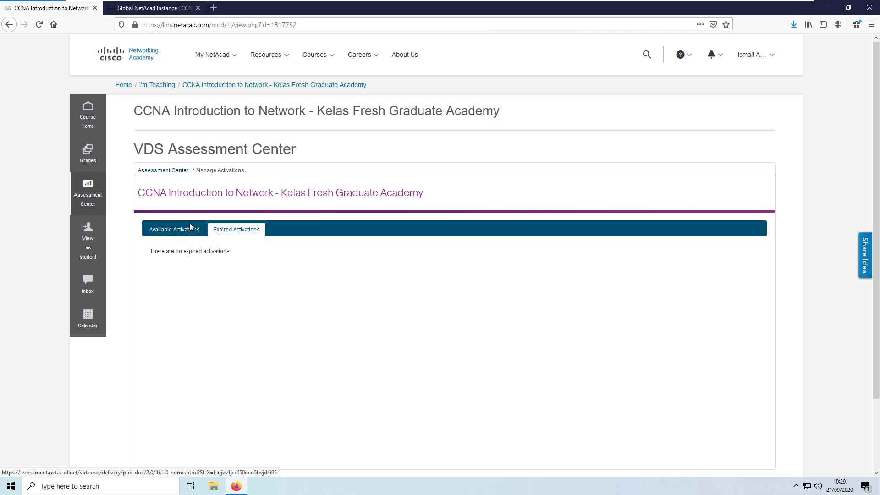
{"action": "left_click", "coordinate": [177, 228]}
Return to the Assessment Center overview and view all attempts for the Basic Network Connectivity and Communications Exam
{"action": "left_click", "coordinate": [142, 171]}
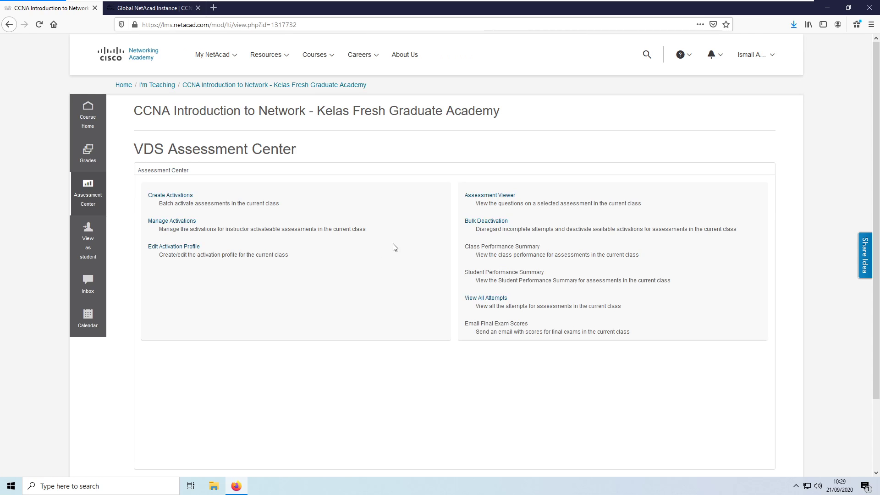
{"action": "left_click", "coordinate": [502, 299]}
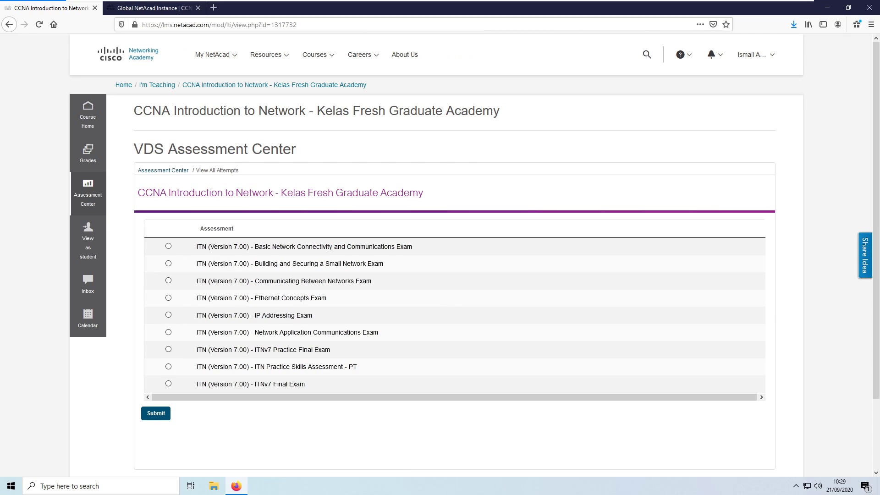
{"action": "left_click", "coordinate": [168, 246]}
{"action": "left_click", "coordinate": [156, 414]}
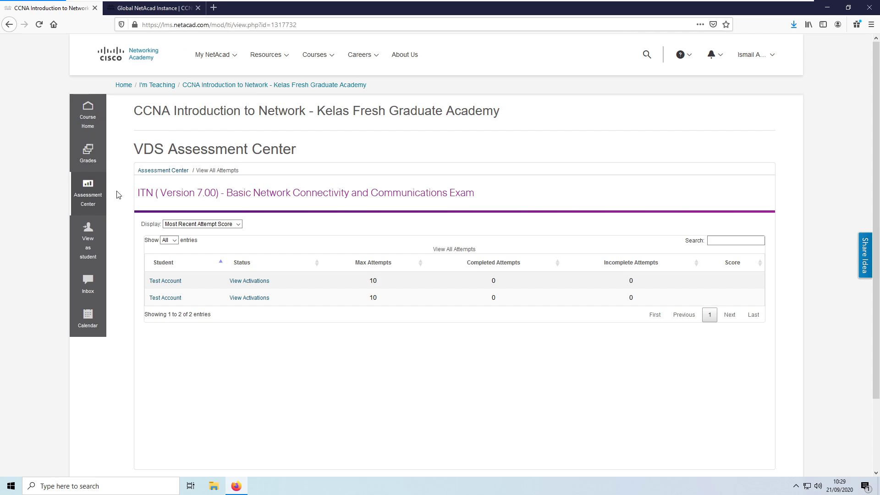
Return to the course home page and look through its sections down to Instructor Home
{"action": "left_click", "coordinate": [91, 120]}
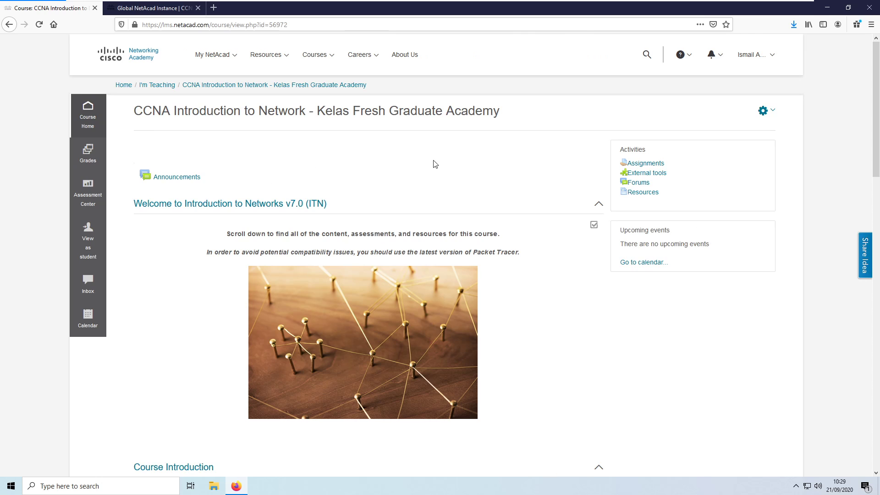
{"action": "scroll", "coordinate": [504, 215], "scroll_direction": "down", "scroll_amount": 7}
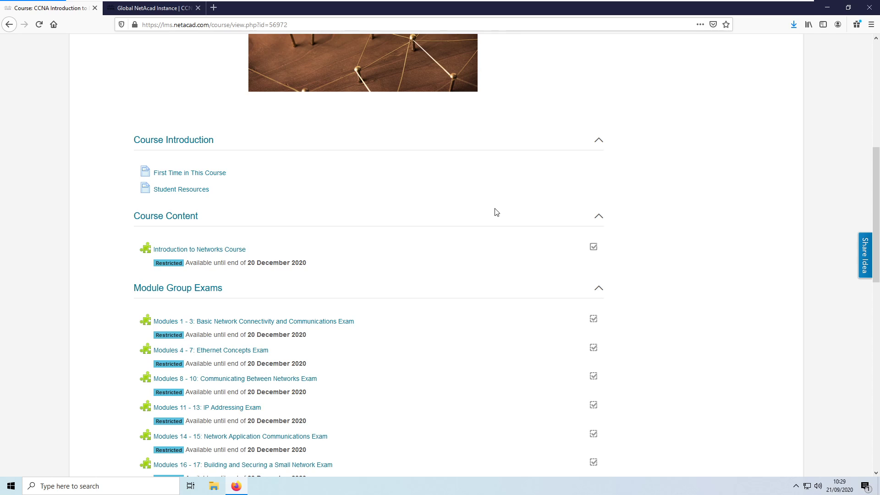
{"action": "scroll", "coordinate": [495, 213], "scroll_direction": "down", "scroll_amount": 7}
{"action": "scroll", "coordinate": [495, 213], "scroll_direction": "down", "scroll_amount": 5}
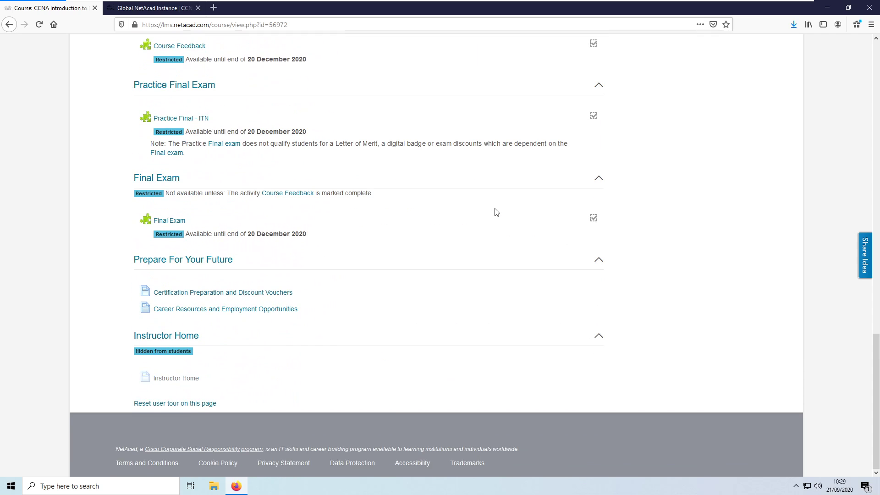
Open the list of courses being taught in a new browser tab and switch to it
{"action": "scroll", "coordinate": [495, 213], "scroll_direction": "up", "scroll_amount": 20}
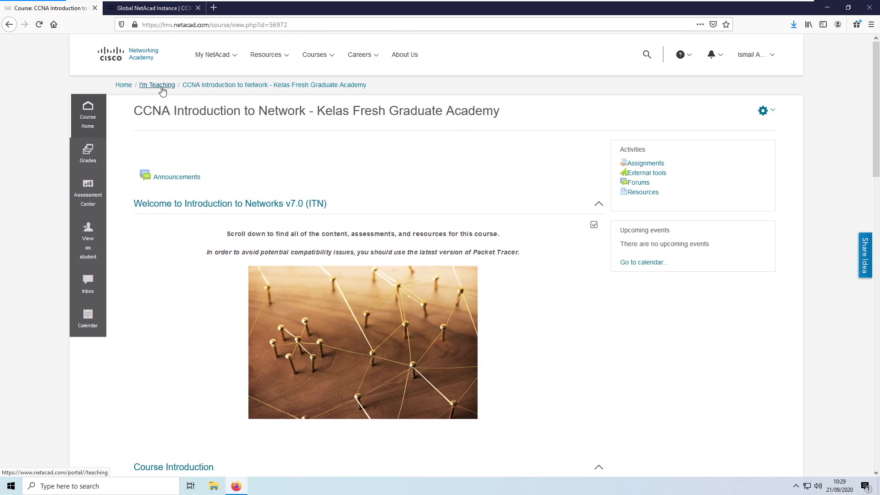
{"action": "right_click", "coordinate": [166, 90]}
{"action": "left_click", "coordinate": [191, 93]}
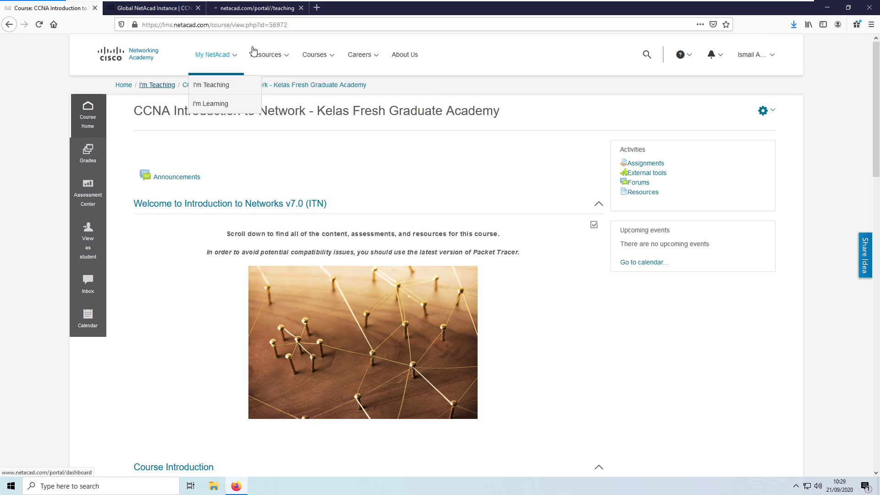
{"action": "left_click", "coordinate": [227, 8]}
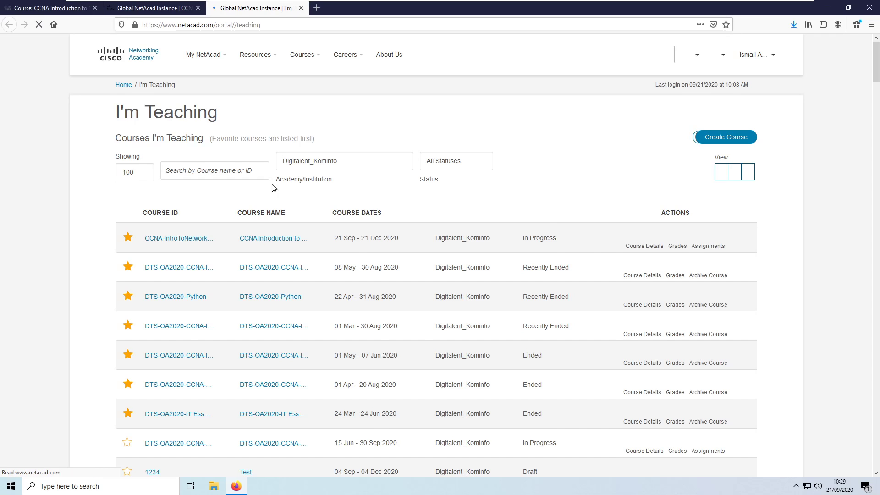
Open the details of the CCNA Introduction to Network - Kelas Fresh Graduate Academy course and view its course analytics
{"action": "left_click", "coordinate": [187, 337]}
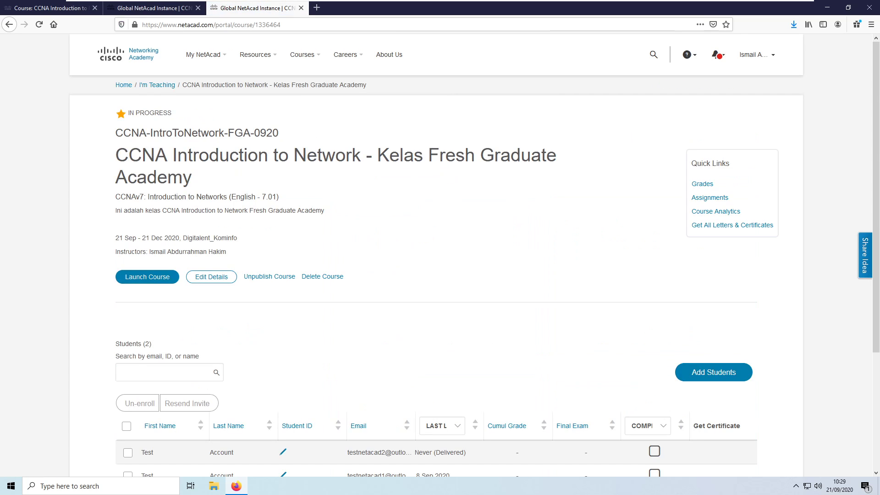
{"action": "left_click", "coordinate": [718, 215]}
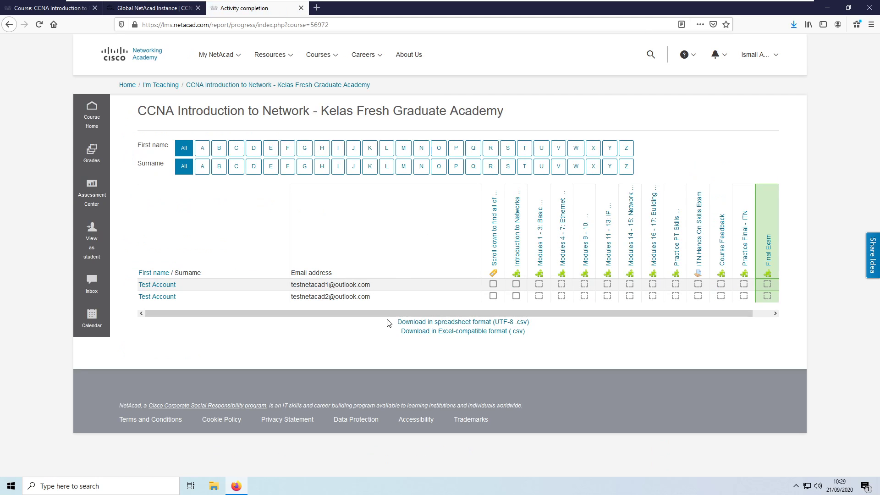
{"action": "left_click_drag", "start_coordinate": [383, 320], "coordinate": [345, 315]}
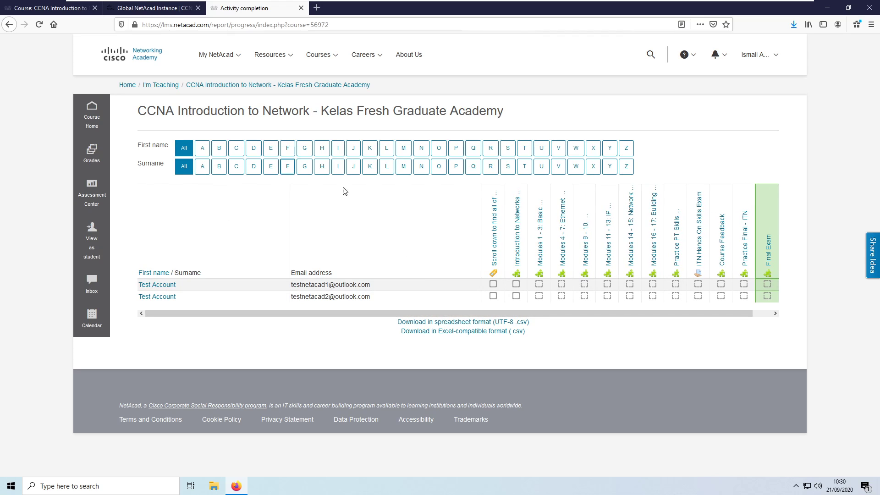